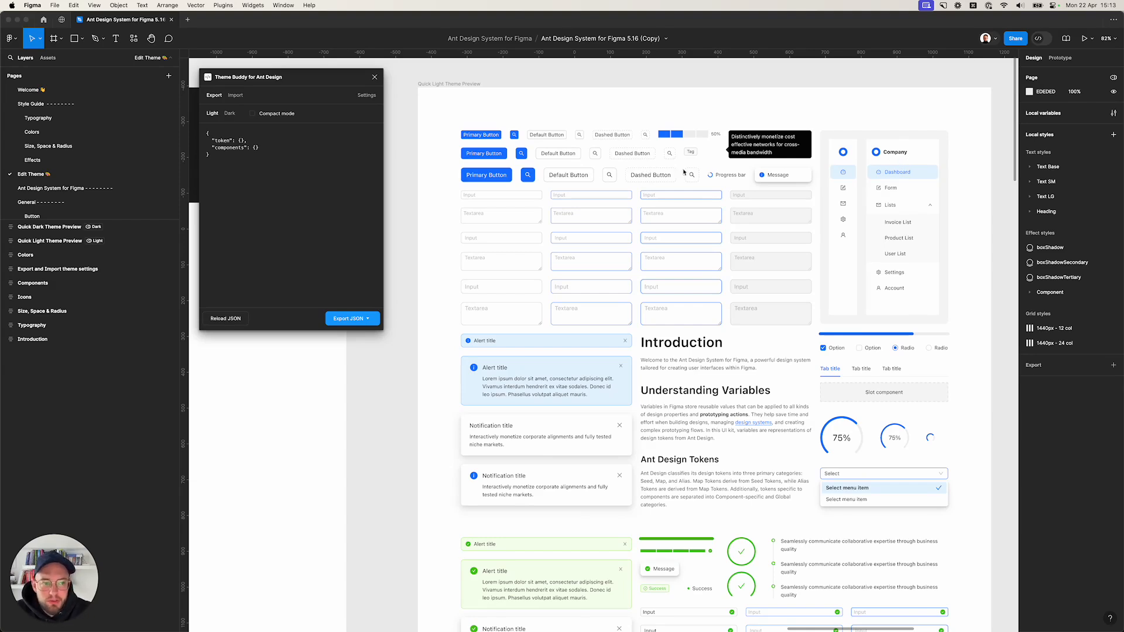
Open the local variables, go to the Brand Primary colors, and set colorPrimary to #9747FF from clipboard history.
left_click(1113, 113)
left_click(1113, 113)
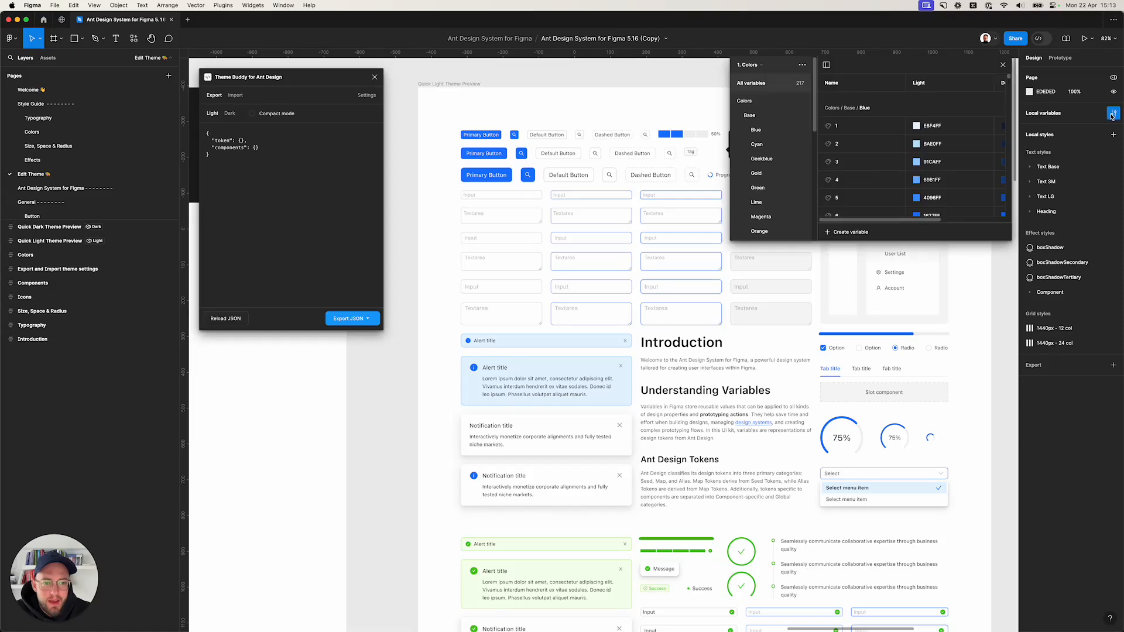
scroll(747, 155, "down", 5)
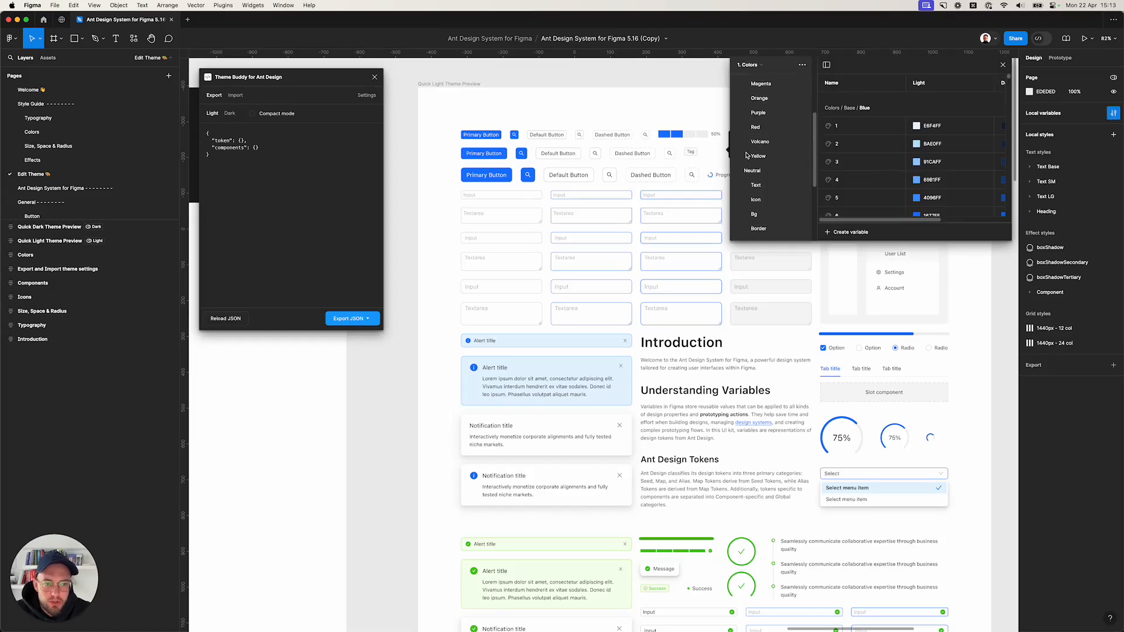
scroll(749, 158, "down", 4)
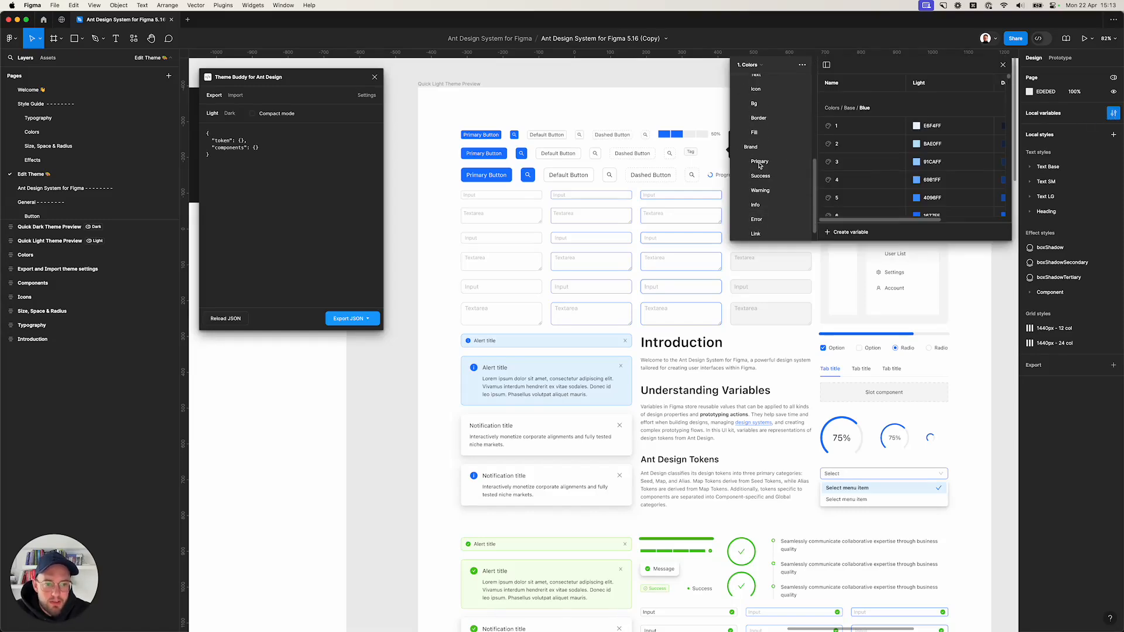
left_click(760, 162)
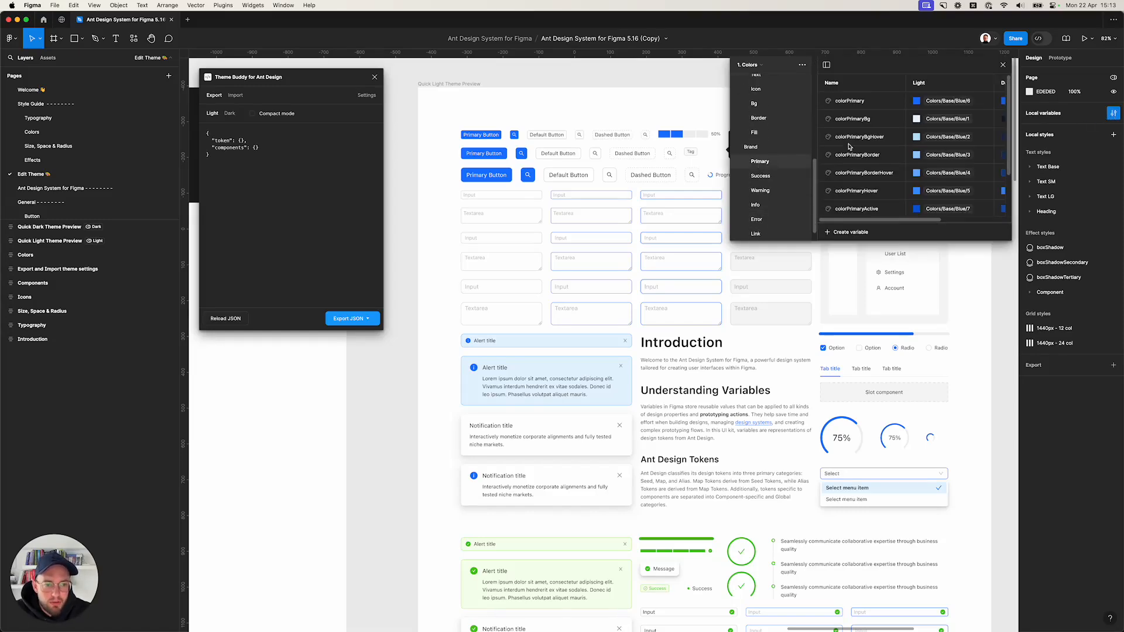
left_click(952, 106)
left_click(952, 105)
key("shift+super+v")
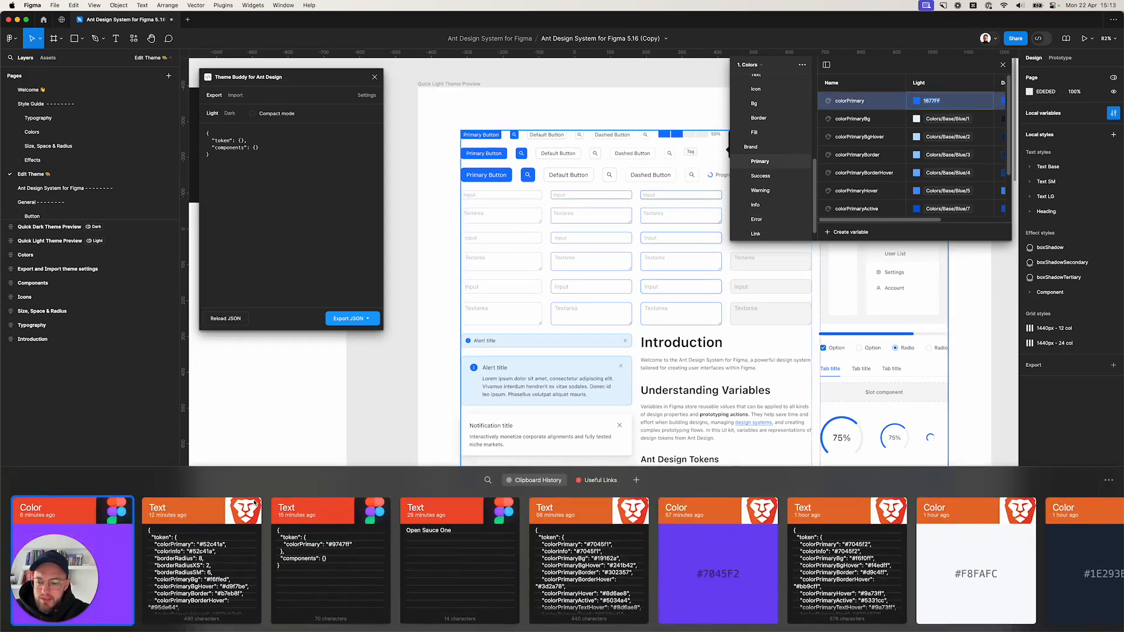
double_click(118, 536)
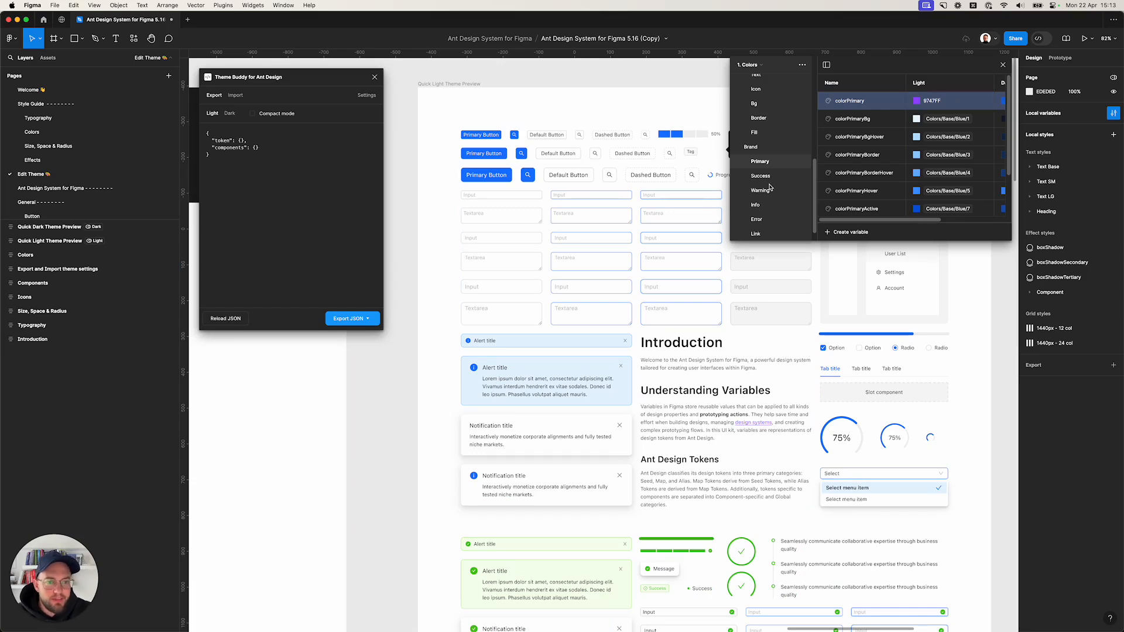
Set the borderRadius variable in the Dimensions collection's Border Radius group to 8, then close the variables window.
left_click(752, 64)
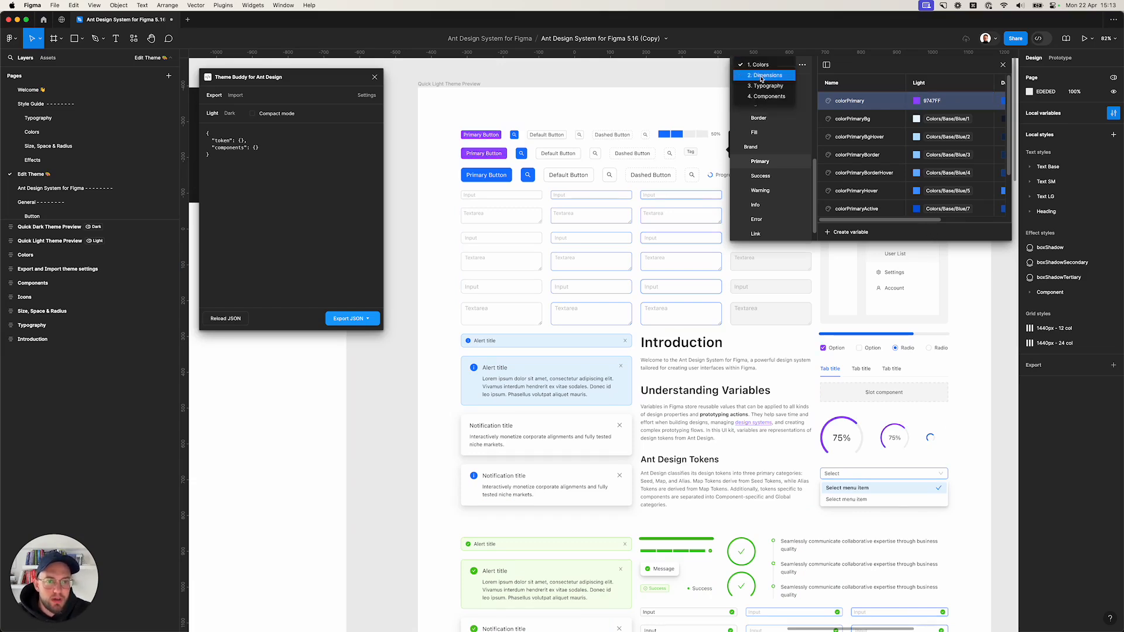
left_click(761, 76)
left_click(752, 216)
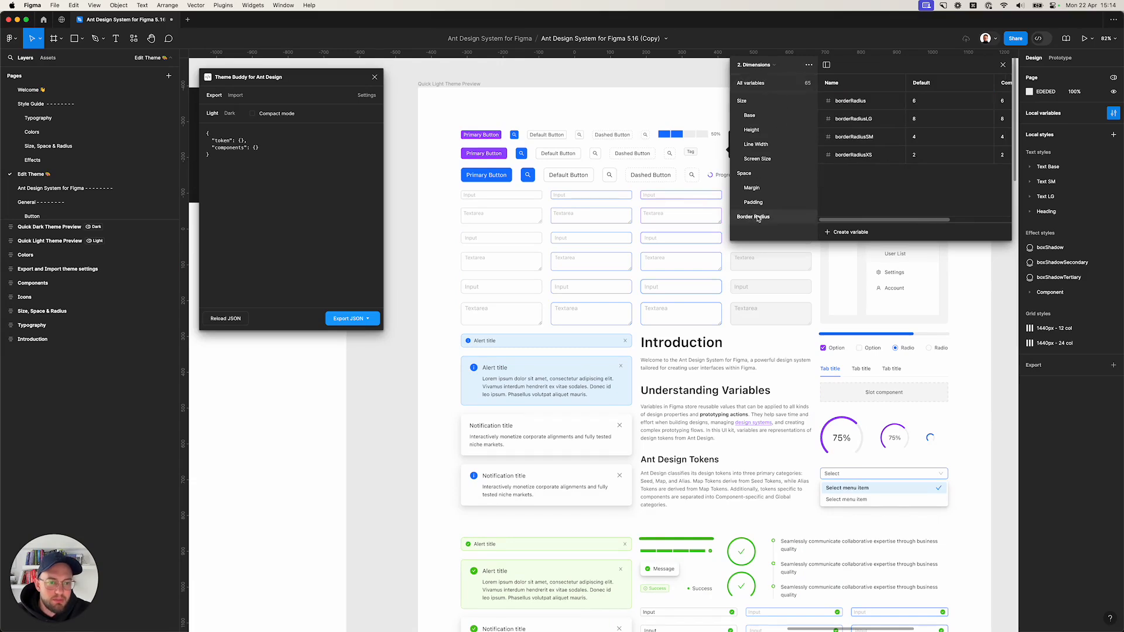
left_click(934, 102)
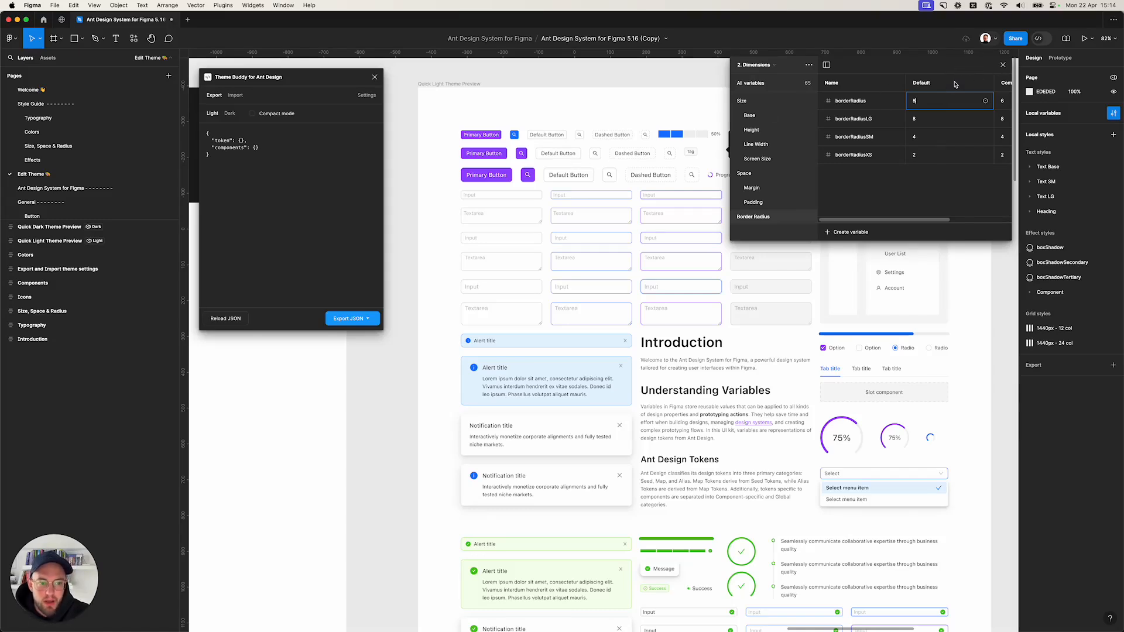
left_click(1003, 65)
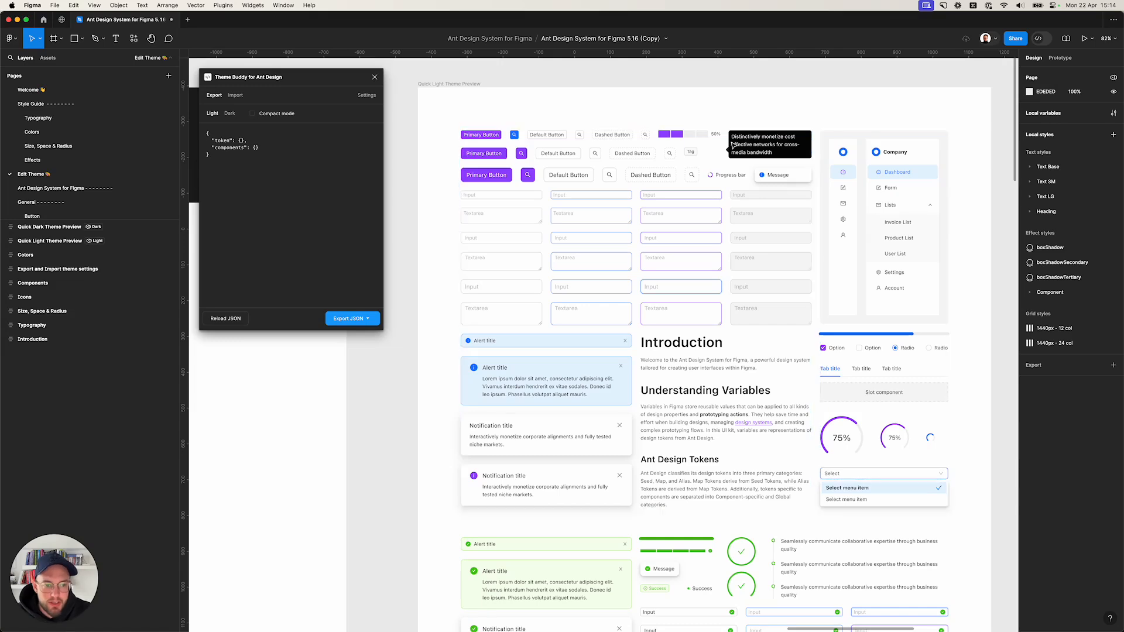
Reload the JSON in the Theme Buddy plugin to export the updated tokens.
left_click(762, 128)
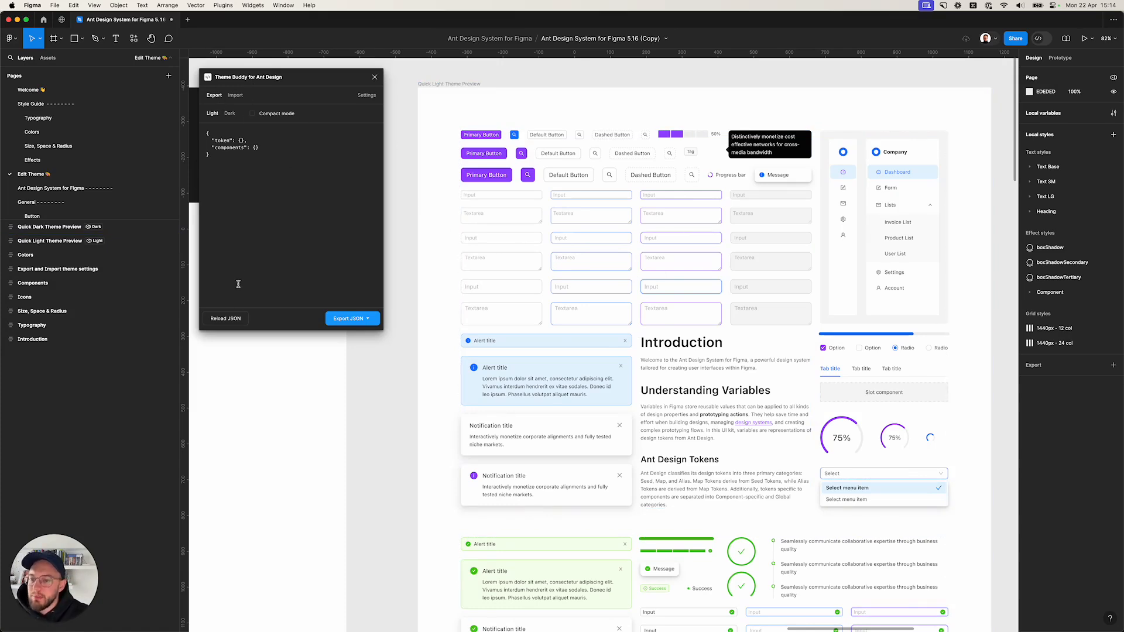
left_click(222, 321)
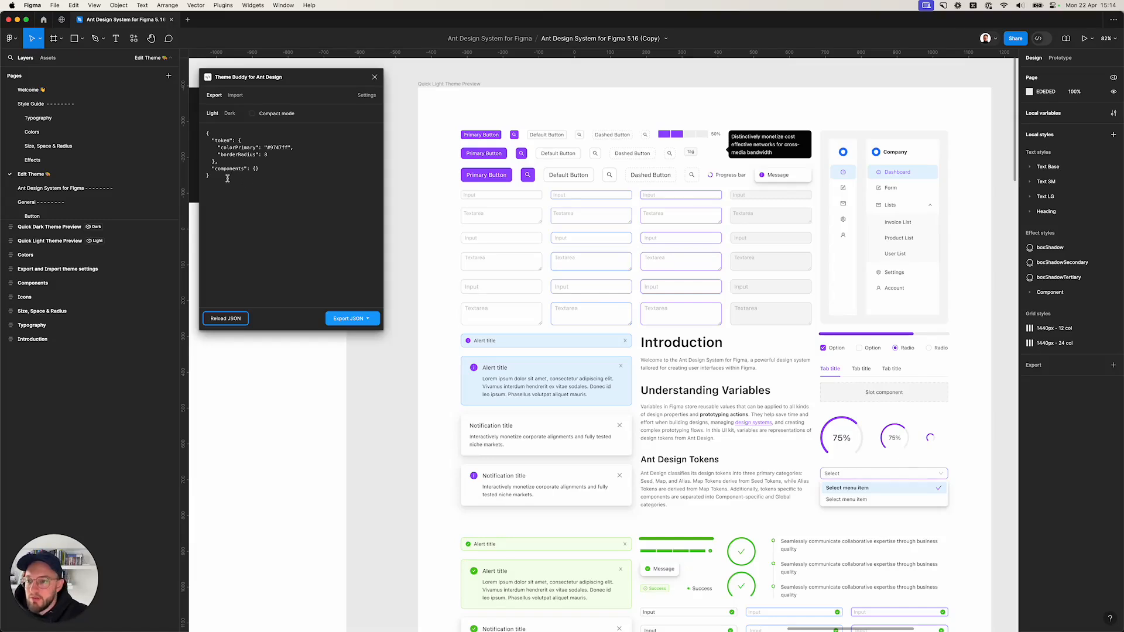
Copy the exported theme JSON and switch to the Ant Design Theme Editor in the browser.
left_click_drag(227, 178, 204, 135)
key("super+c")
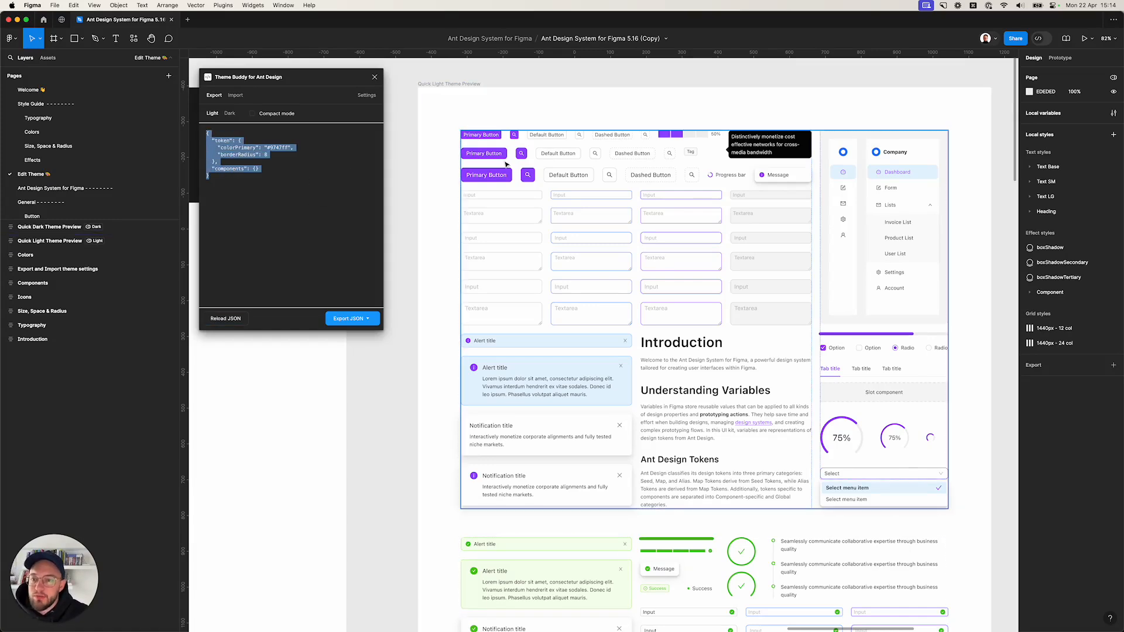
key("ctrl+Up")
left_click(346, 162)
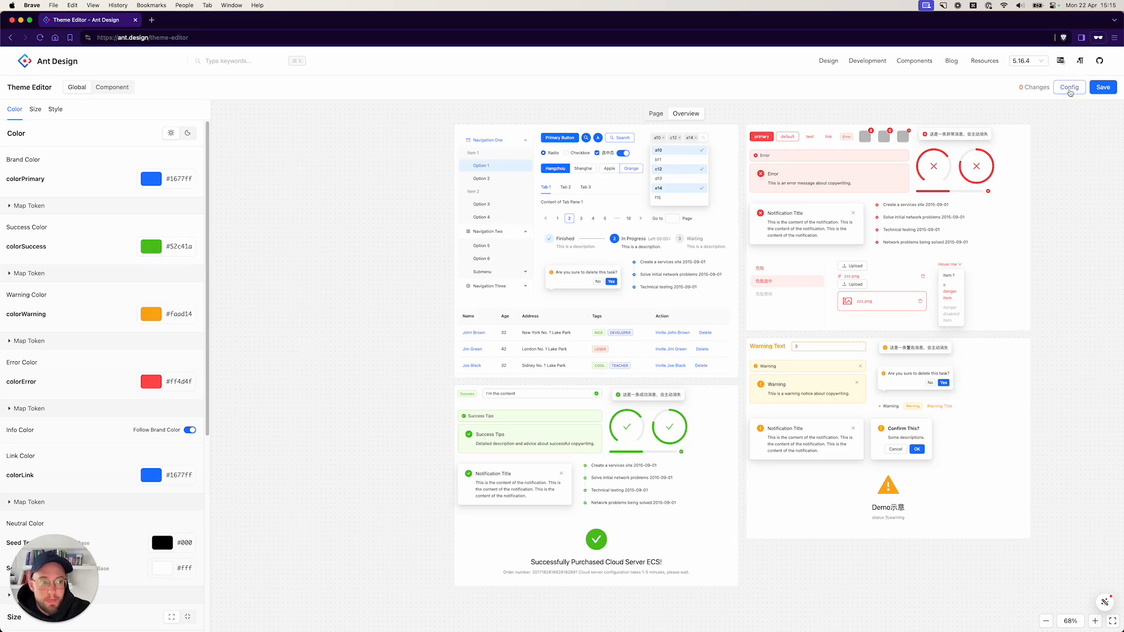
Replace the Theme Editor's config with the copied JSON and apply it.
left_click(1068, 91)
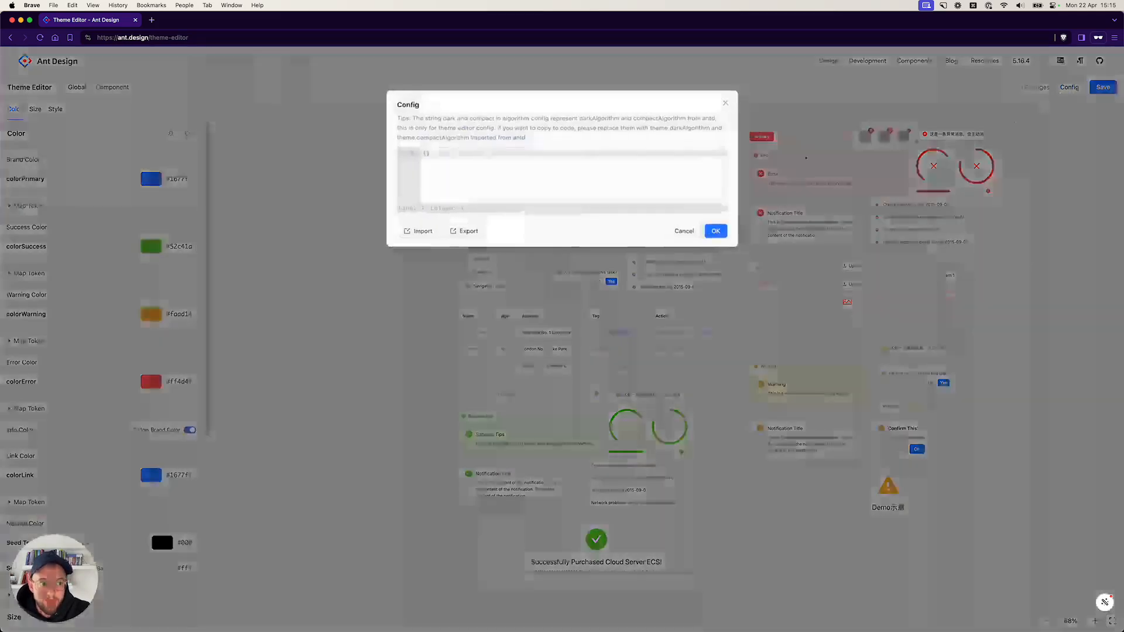
left_click(446, 155)
key("super+a")
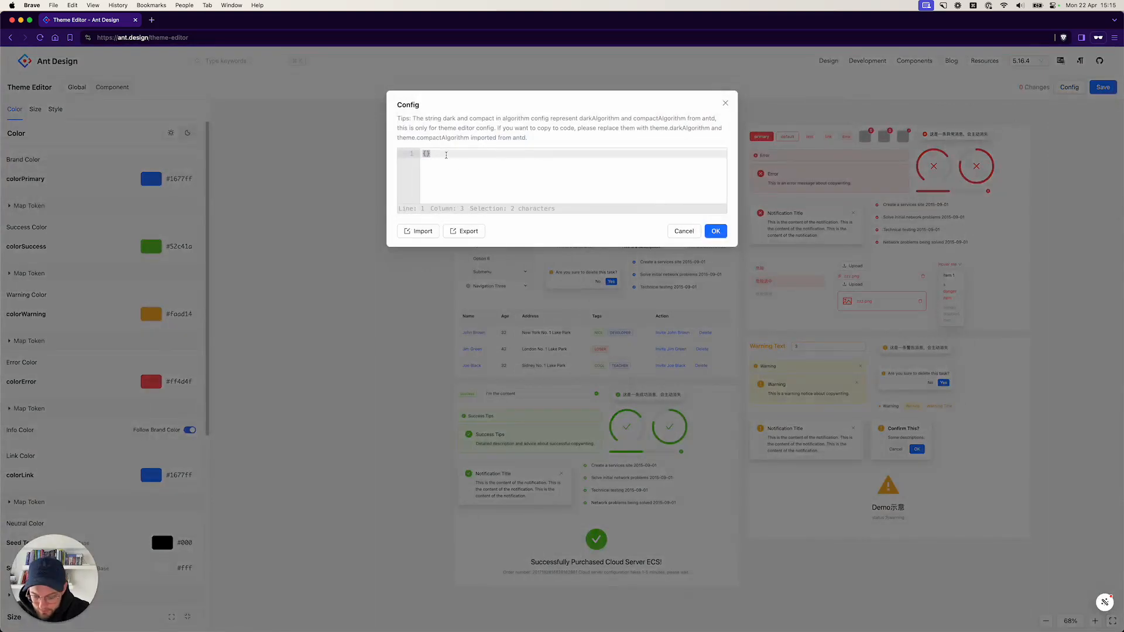
key("super+v")
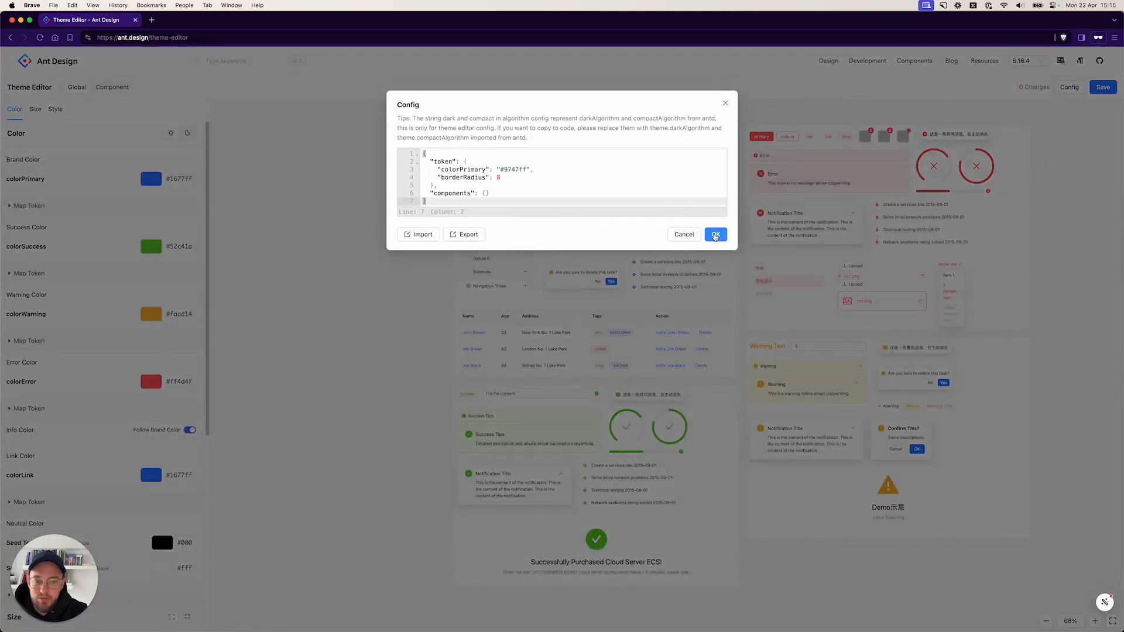
left_click(722, 235)
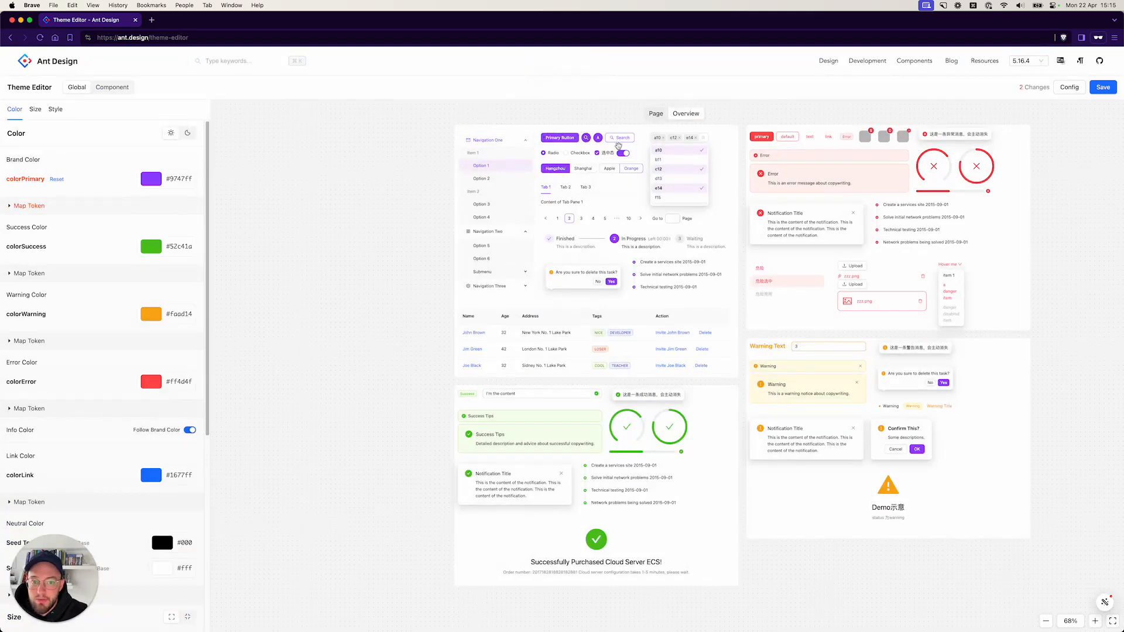
Return to Figma and open the Import tab of the Theme Buddy plugin.
scroll(611, 158, "up", 5)
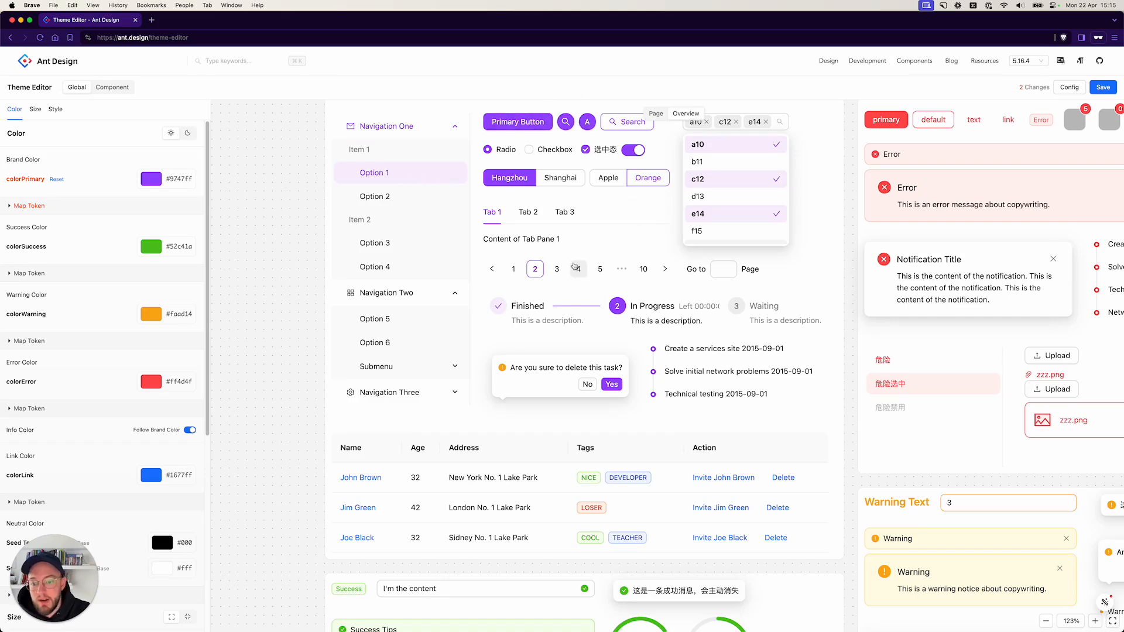
key("ctrl+Up")
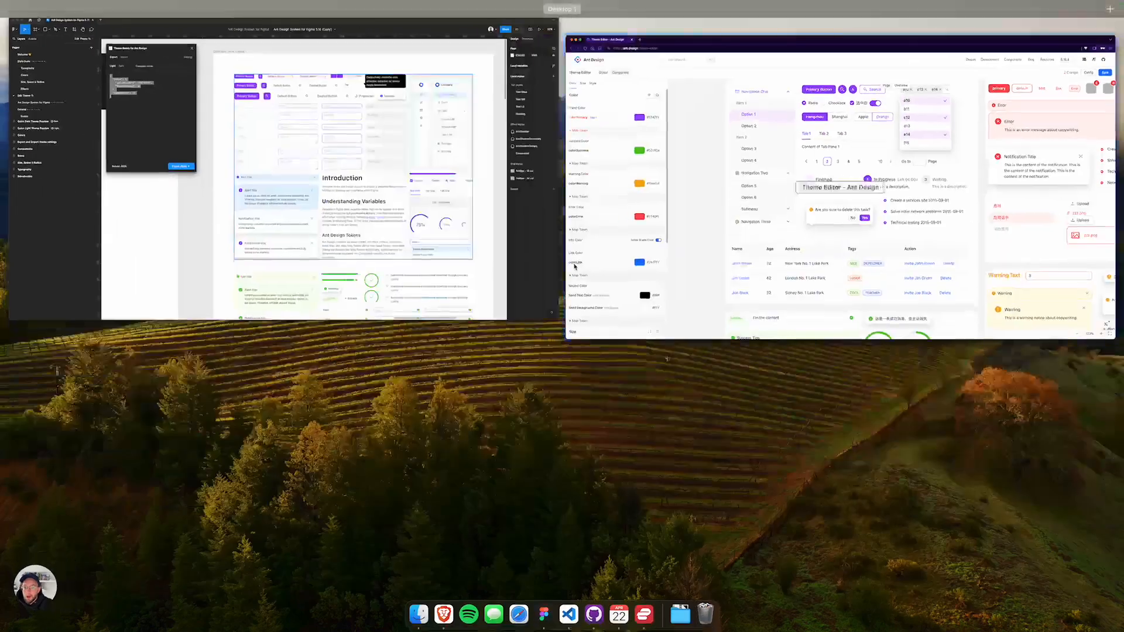
left_click(366, 228)
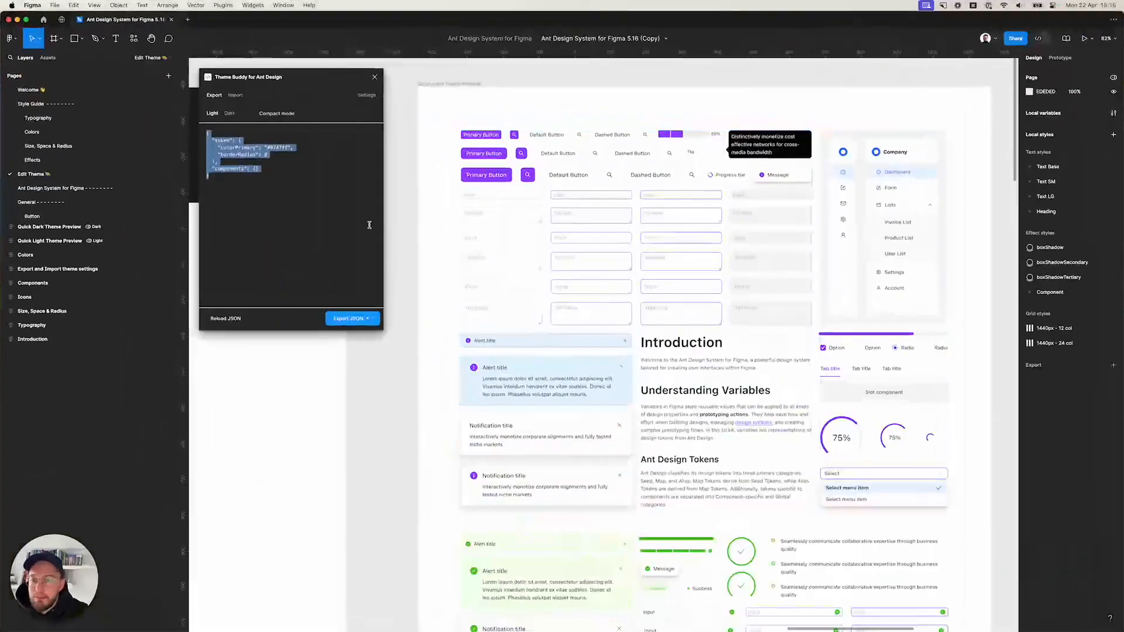
left_click(406, 195)
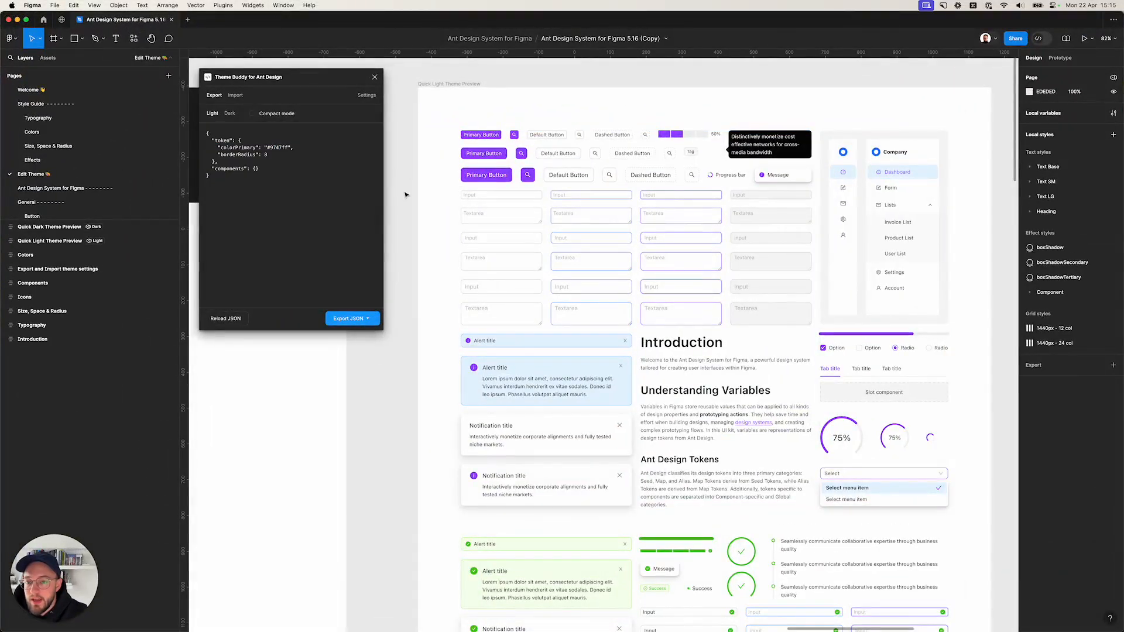
left_click(234, 97)
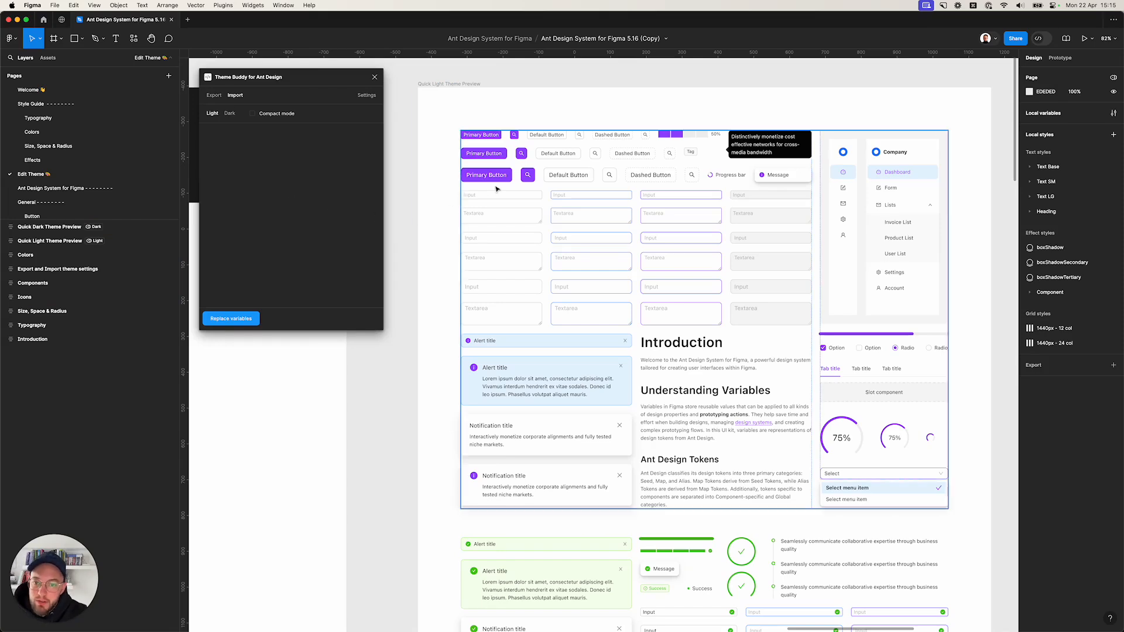
Switch back to the browser and reload the Ant Design Theme Editor page.
key("ctrl+Up")
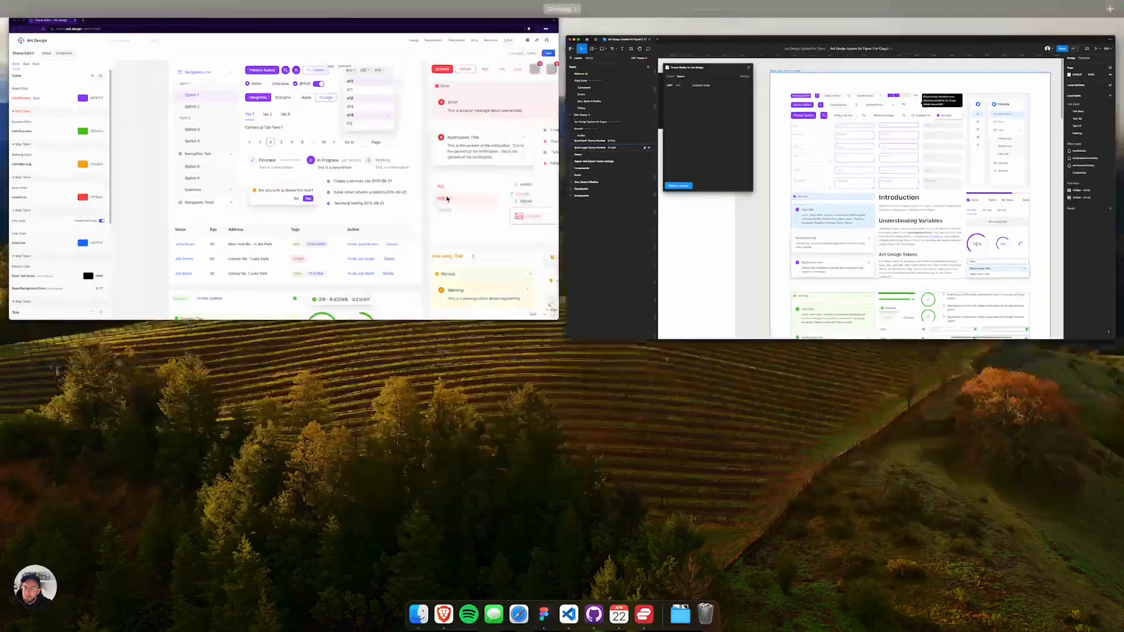
left_click(181, 192)
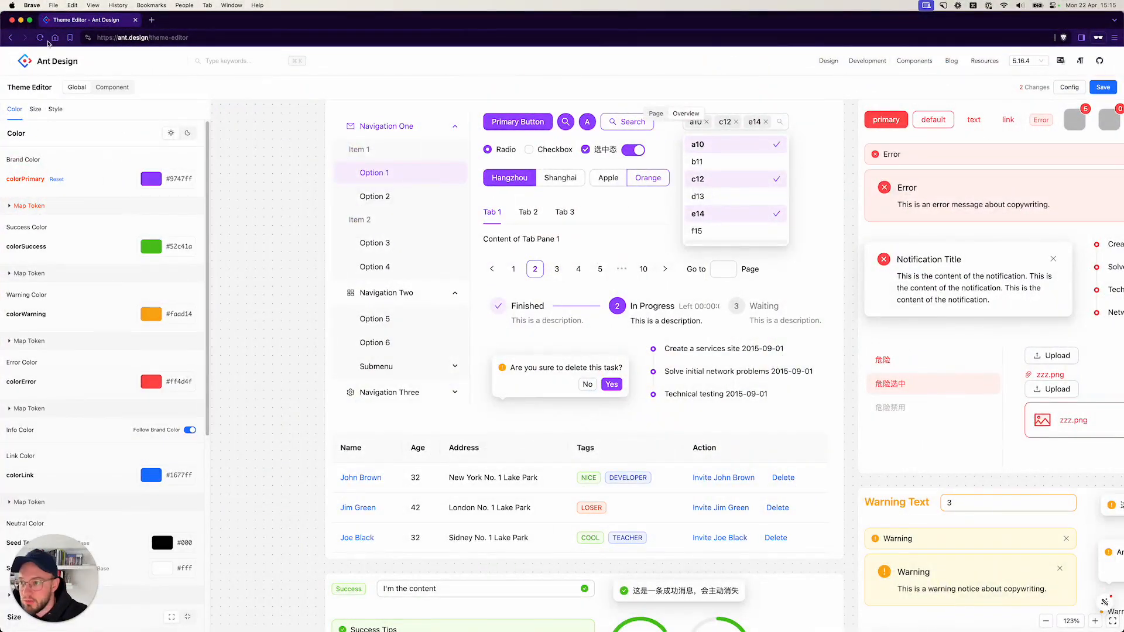
left_click(40, 38)
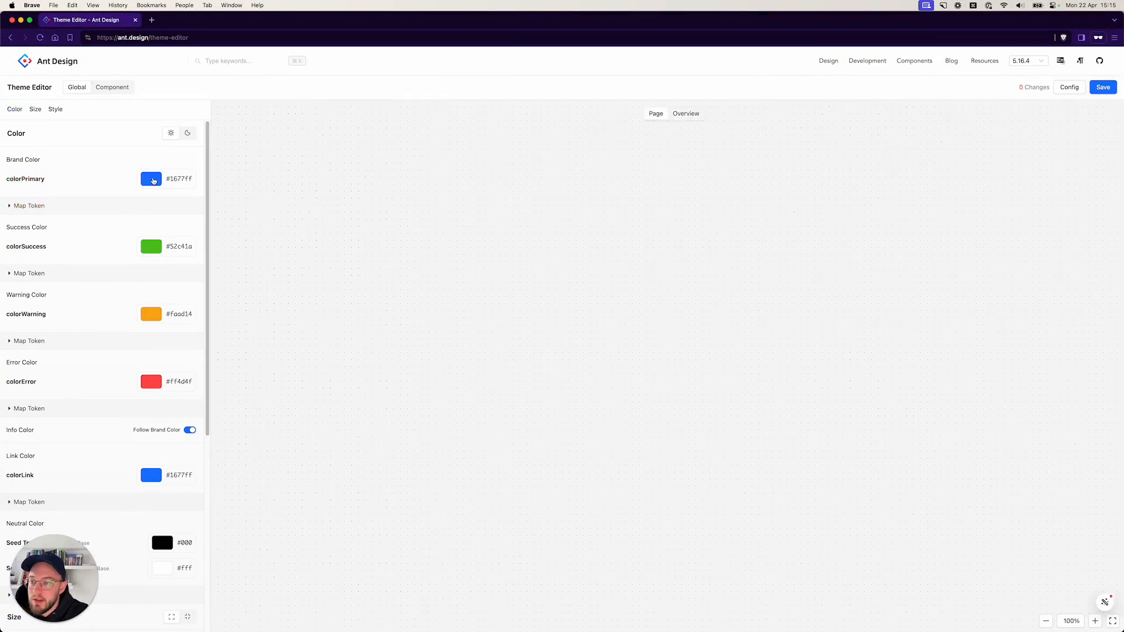
Set the brand colorPrimary to the pink preset #eb2f96.
left_click(152, 180)
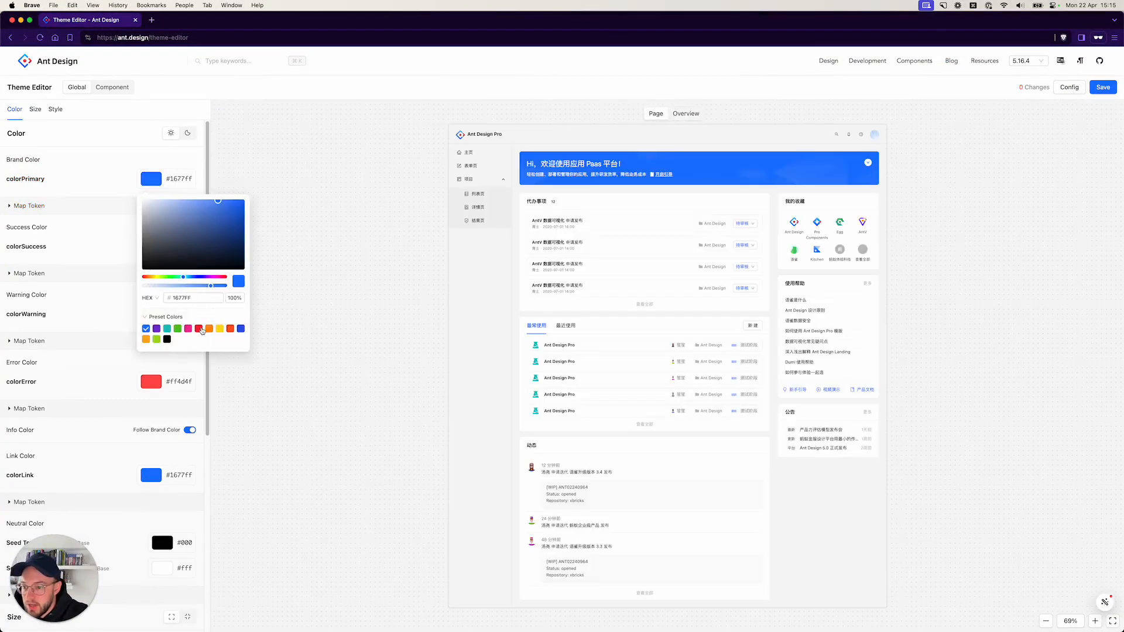
left_click(188, 329)
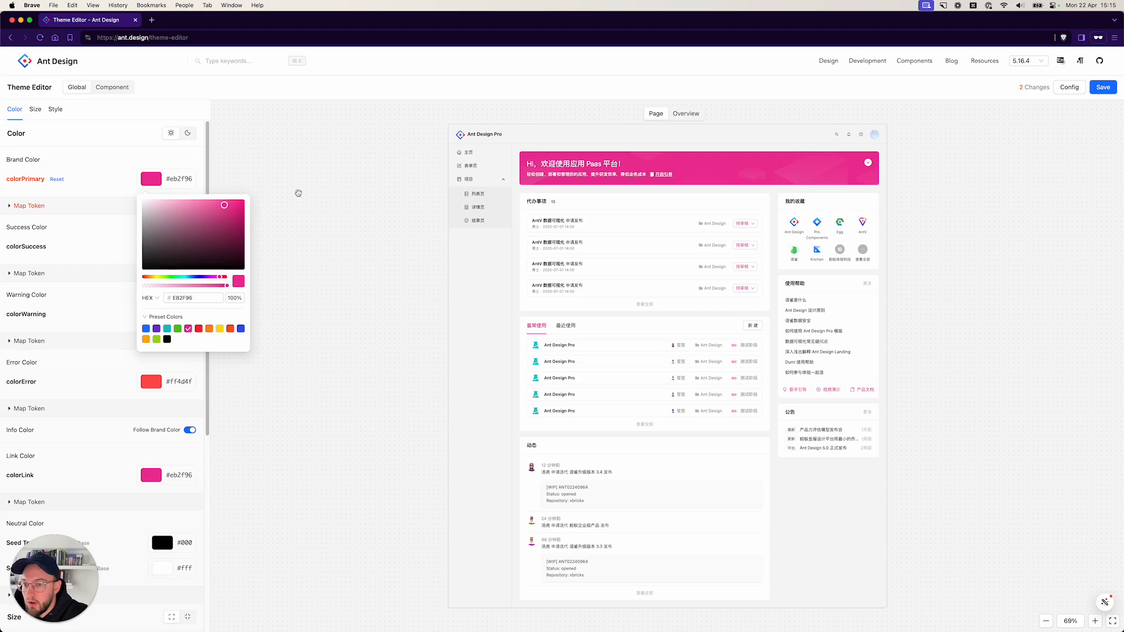
left_click(302, 191)
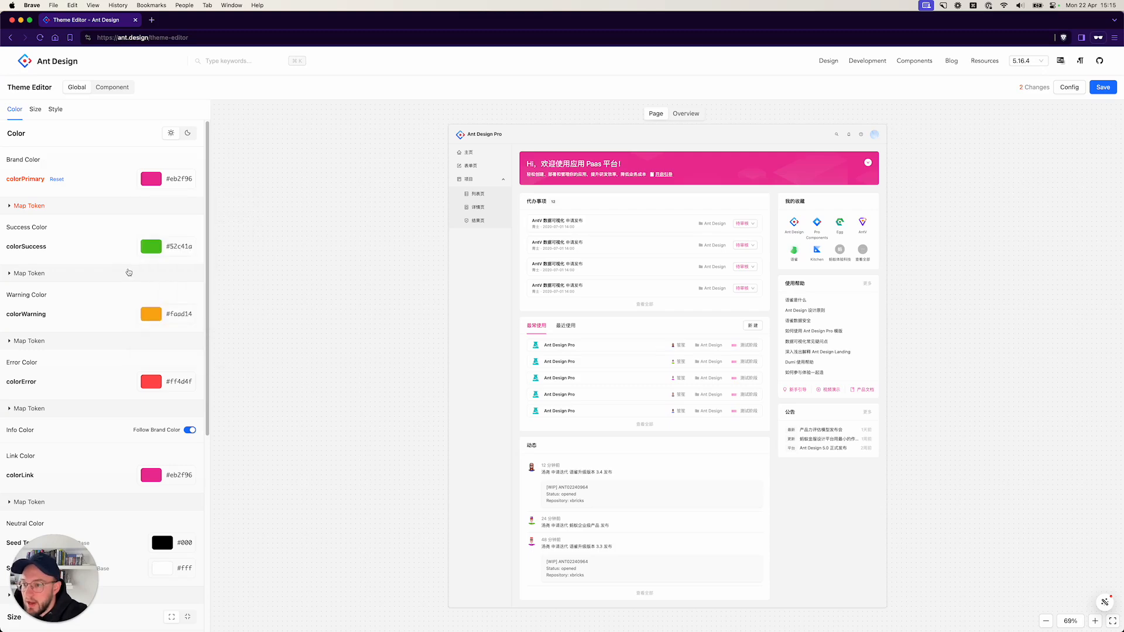
Set the global borderRadius to 2 with its slider.
scroll(128, 270, "down", 5)
left_click_drag(130, 516, 116, 516)
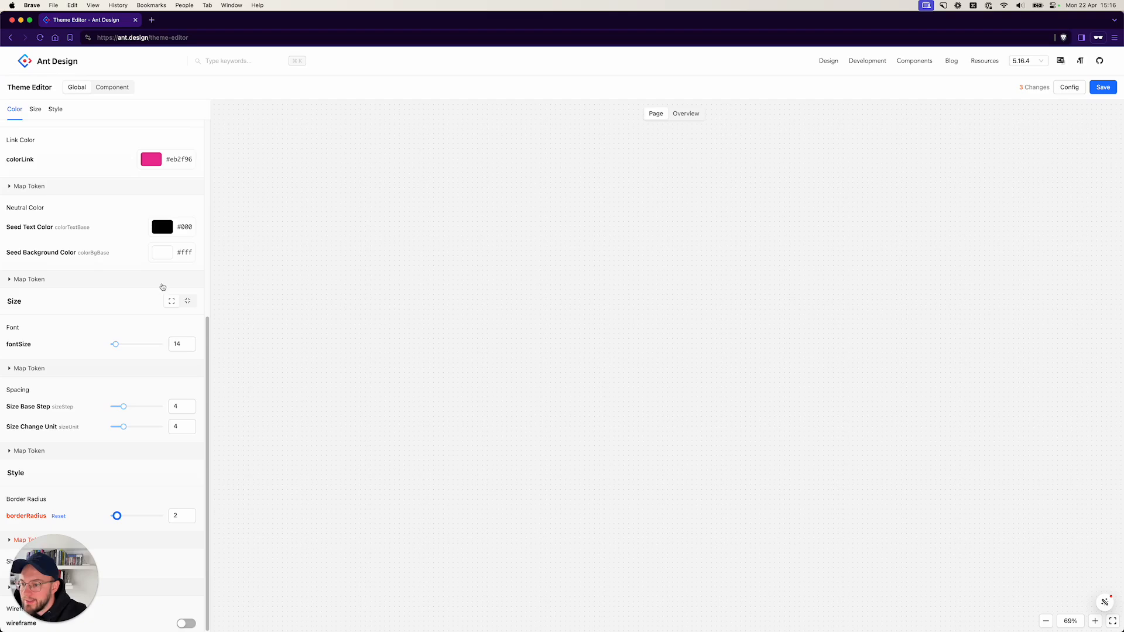
Switch to component tokens and set the Button's paddingInline to 11.
scroll(160, 284, "up", 5)
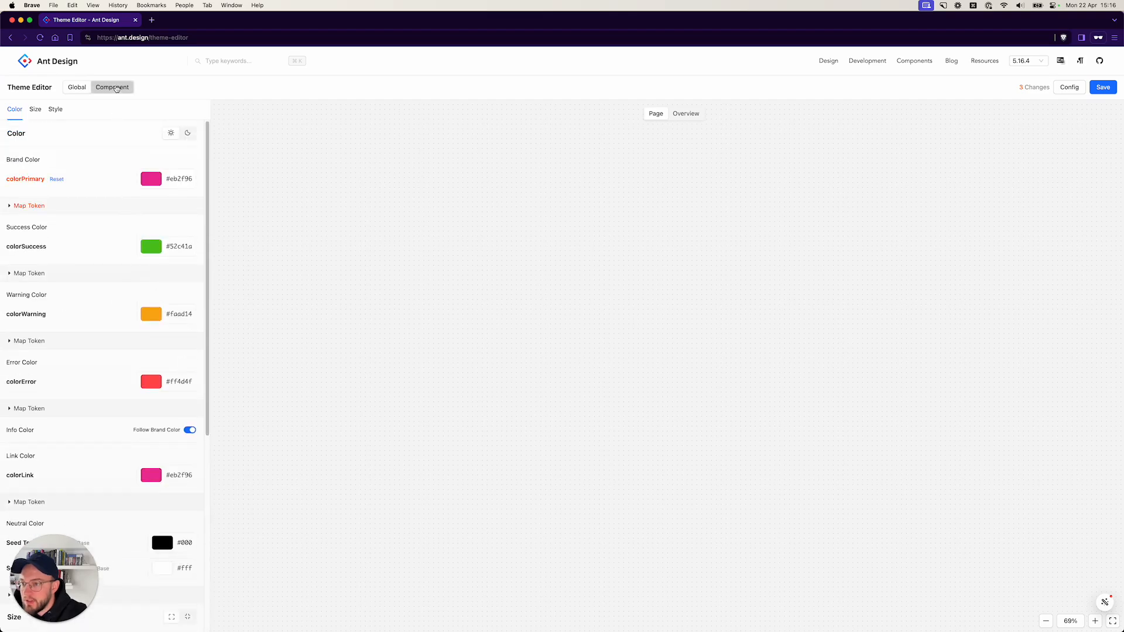
left_click(117, 89)
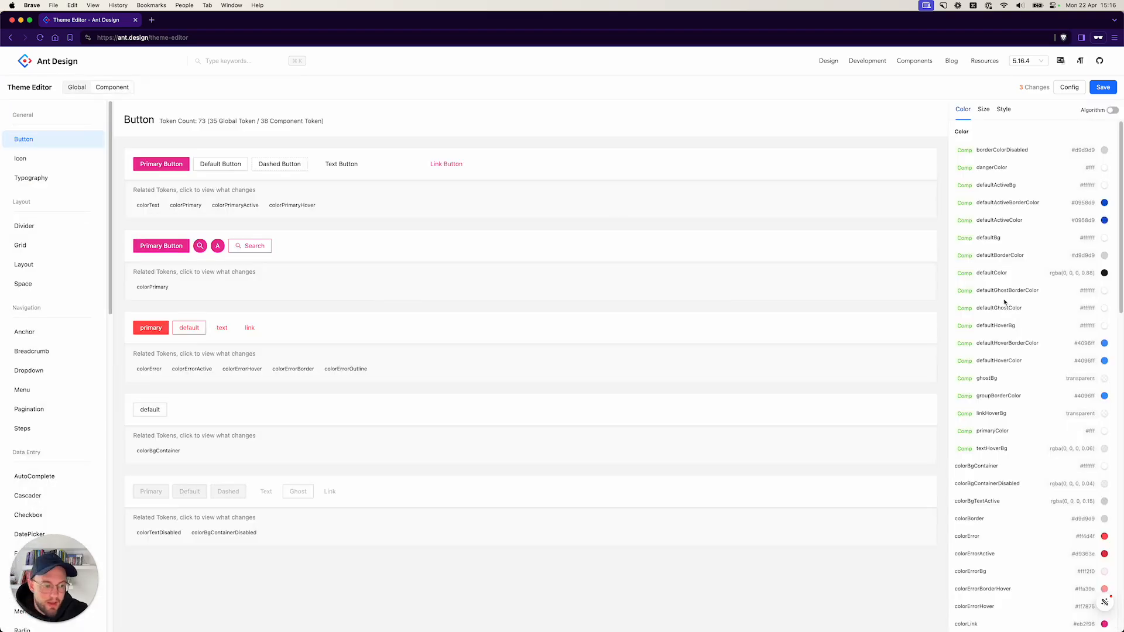
scroll(1003, 299, "down", 5)
scroll(1003, 299, "down", 7)
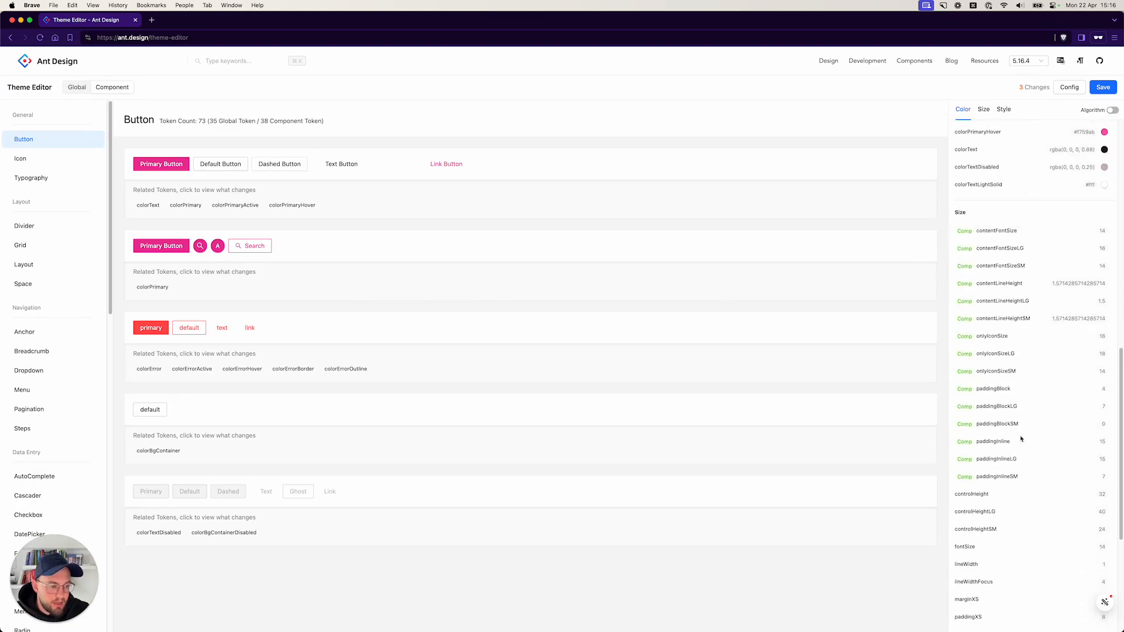
left_click(1102, 459)
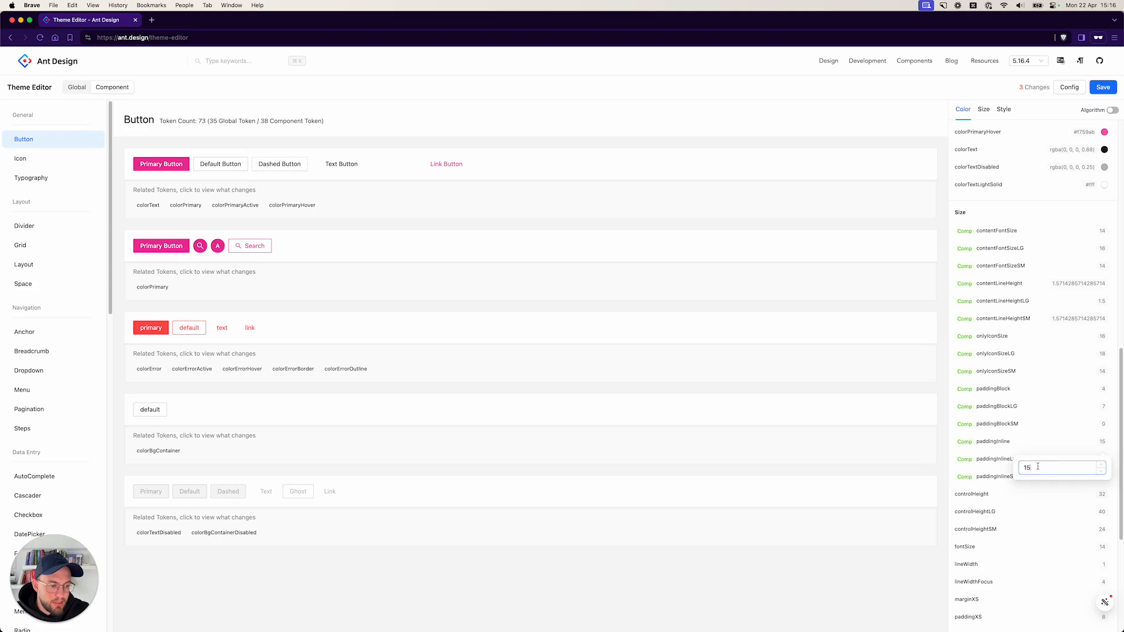
left_click_drag(1037, 467, 1020, 468)
type("11")
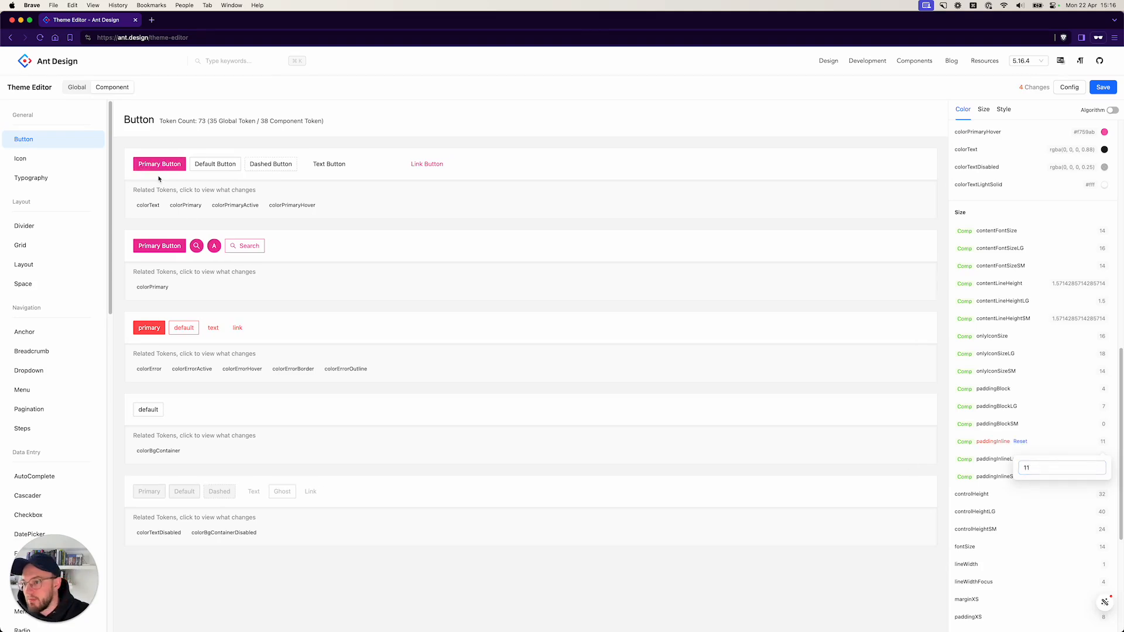
Open the global theme config and copy its entire JSON.
left_click(77, 87)
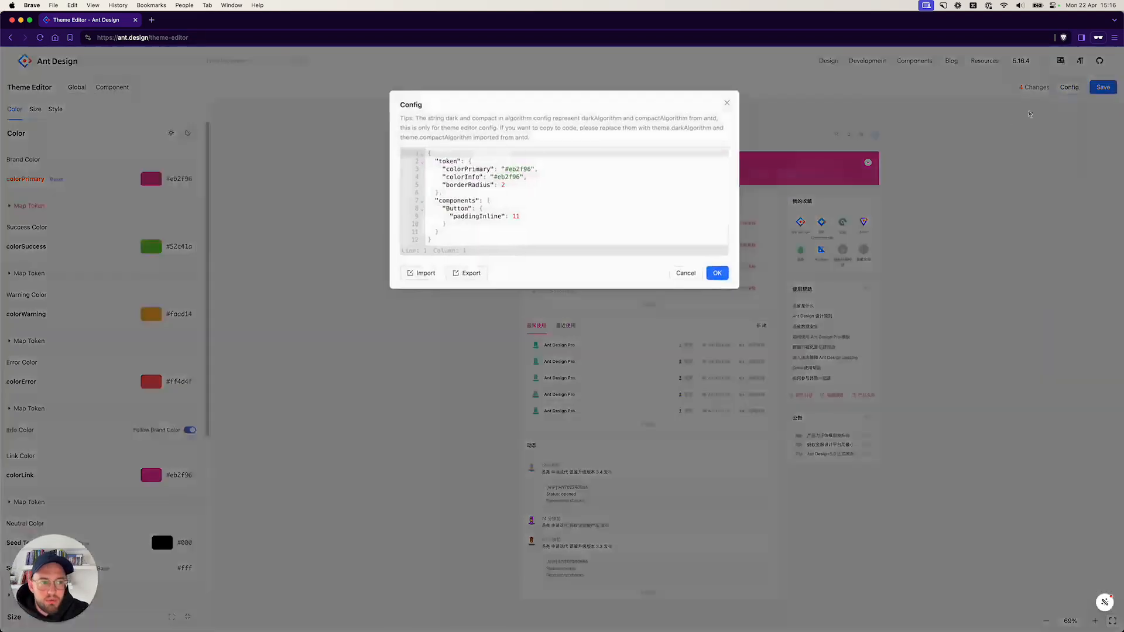
left_click(1071, 90)
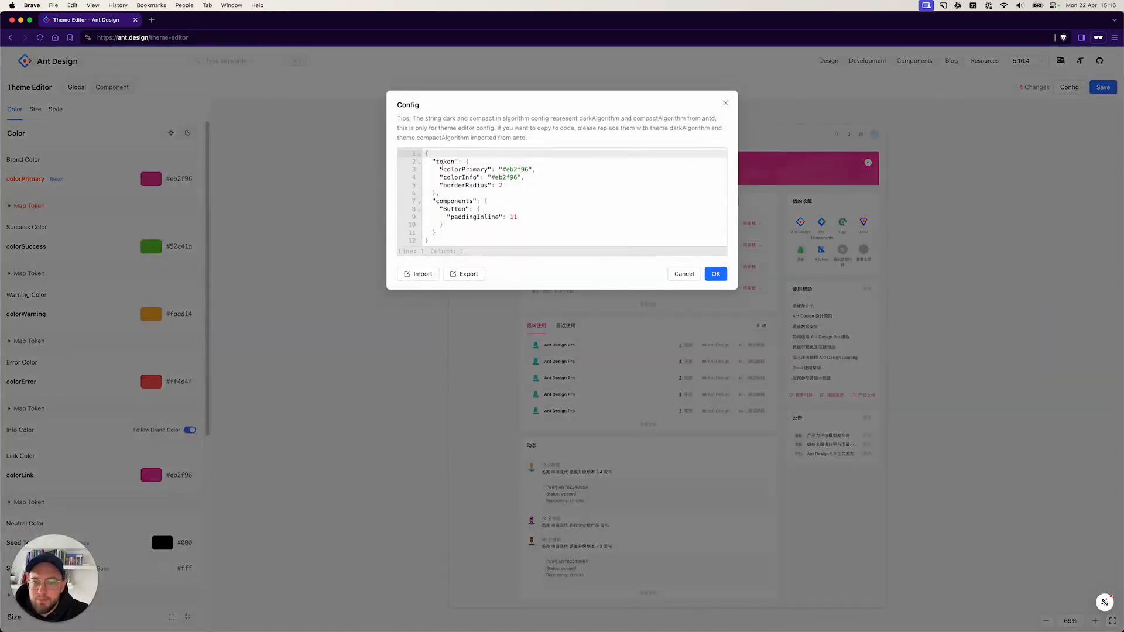
key("super+a")
key("super+c")
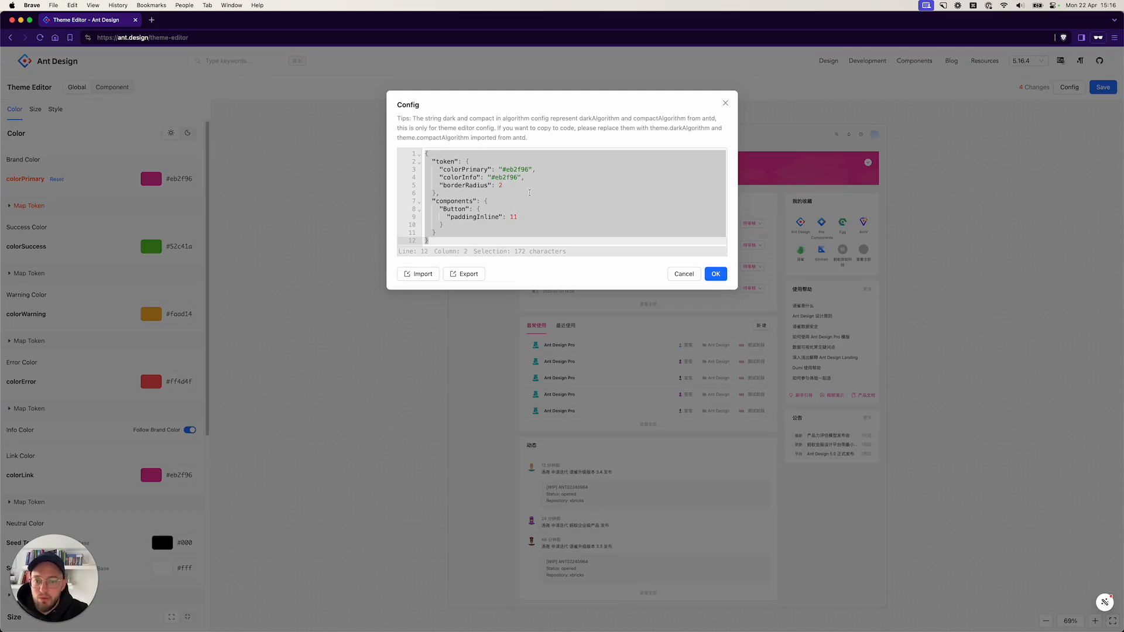
Switch to Figma, paste the config into Theme Buddy's Light import and replace the variables.
key("ctrl+Up")
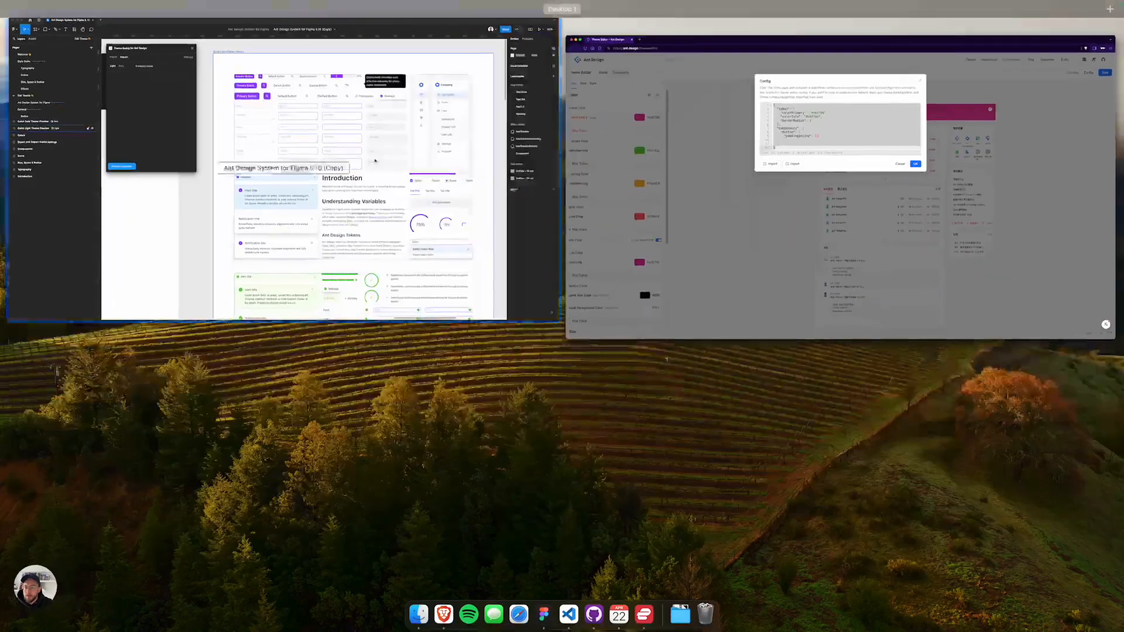
left_click(370, 157)
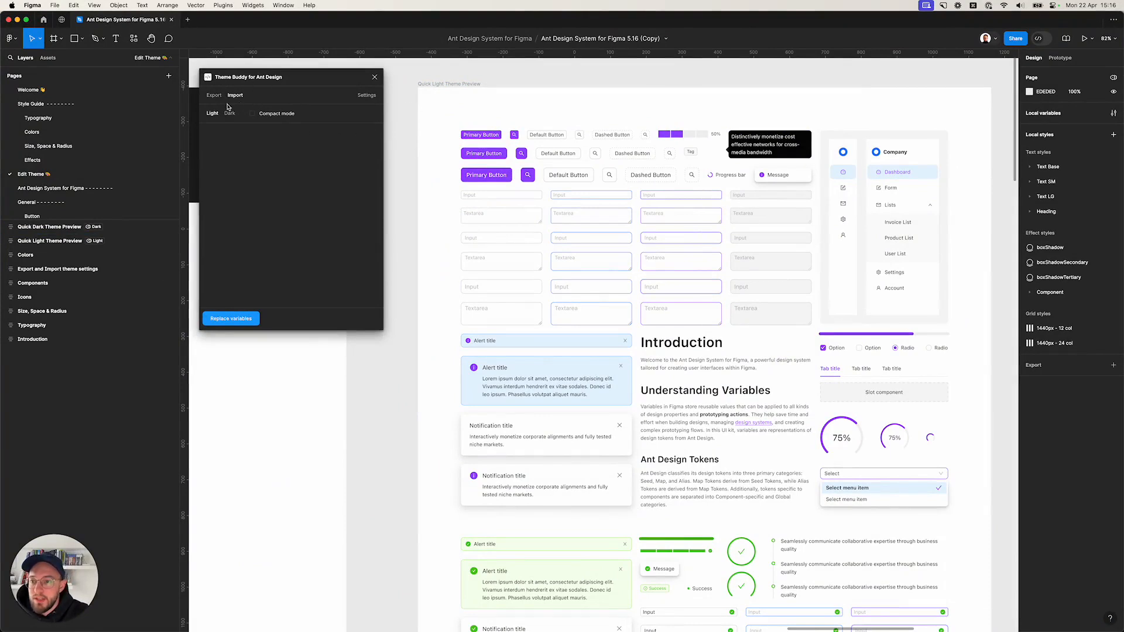
left_click(229, 134)
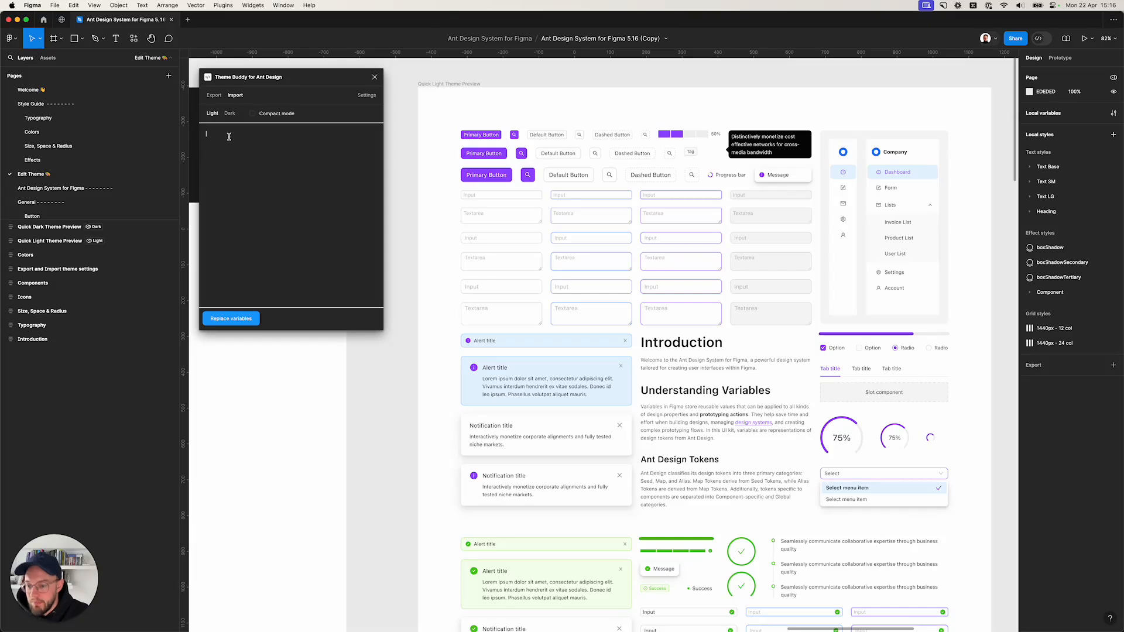
key("super+v")
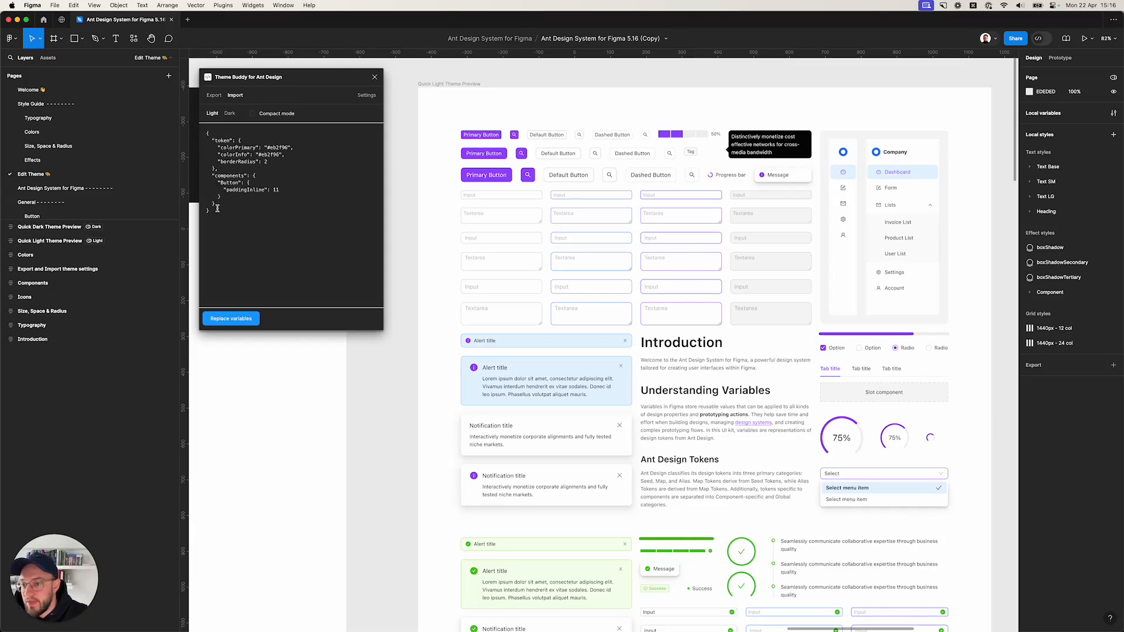
left_click(225, 319)
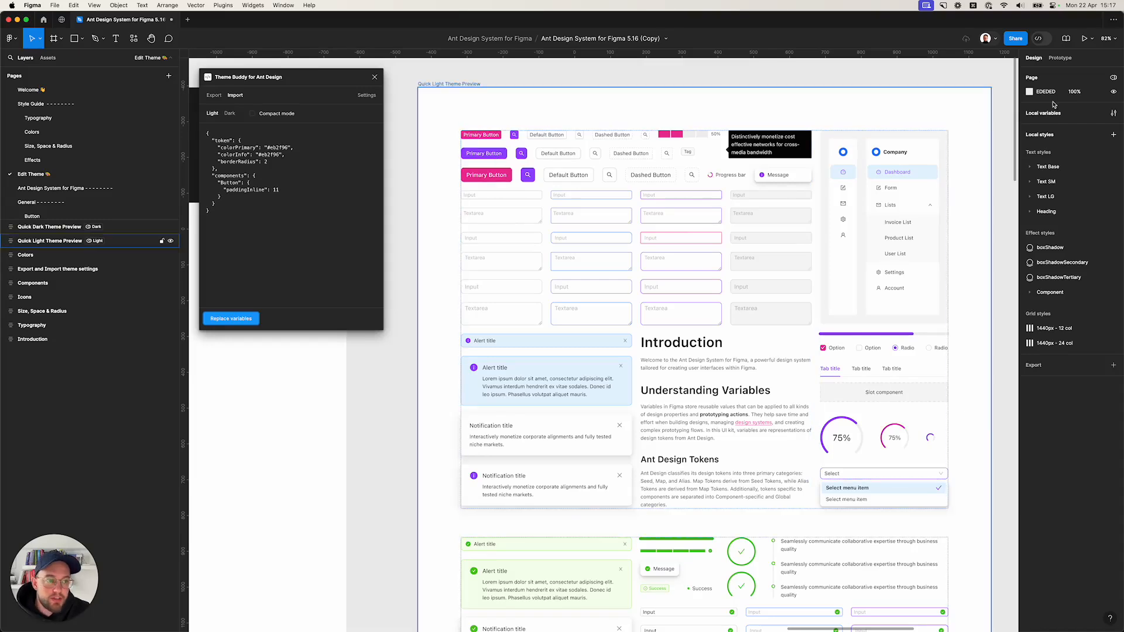
Review the local variables for border radius, brand primary colour and Button component tokens.
left_click(1112, 115)
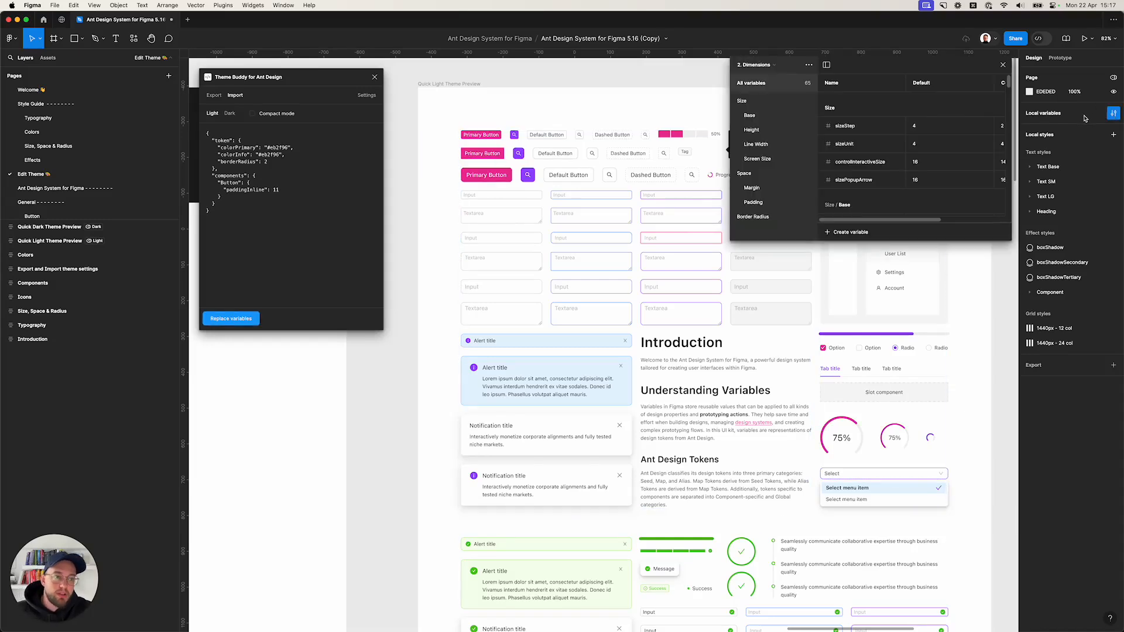
left_click(740, 68)
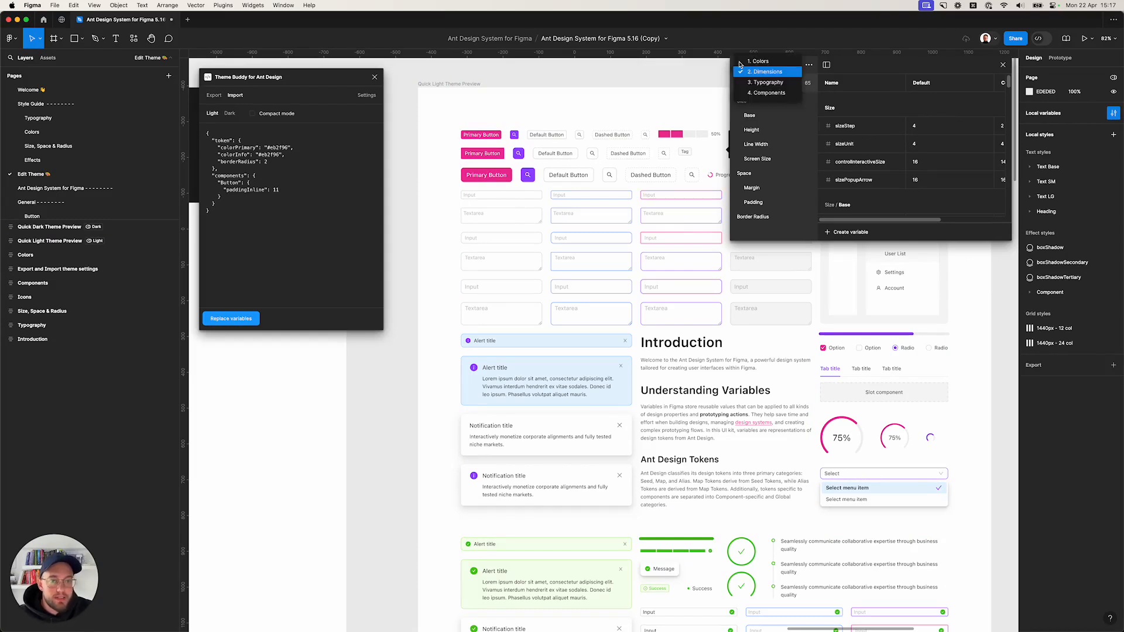
left_click(752, 217)
left_click(752, 217)
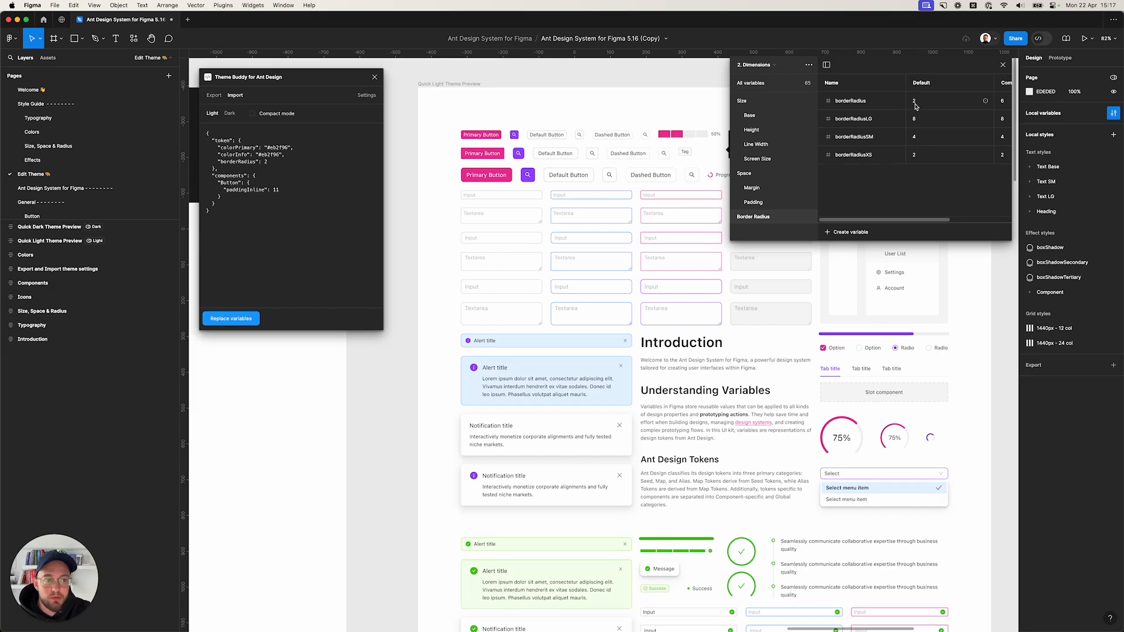
left_click(755, 65)
left_click(759, 62)
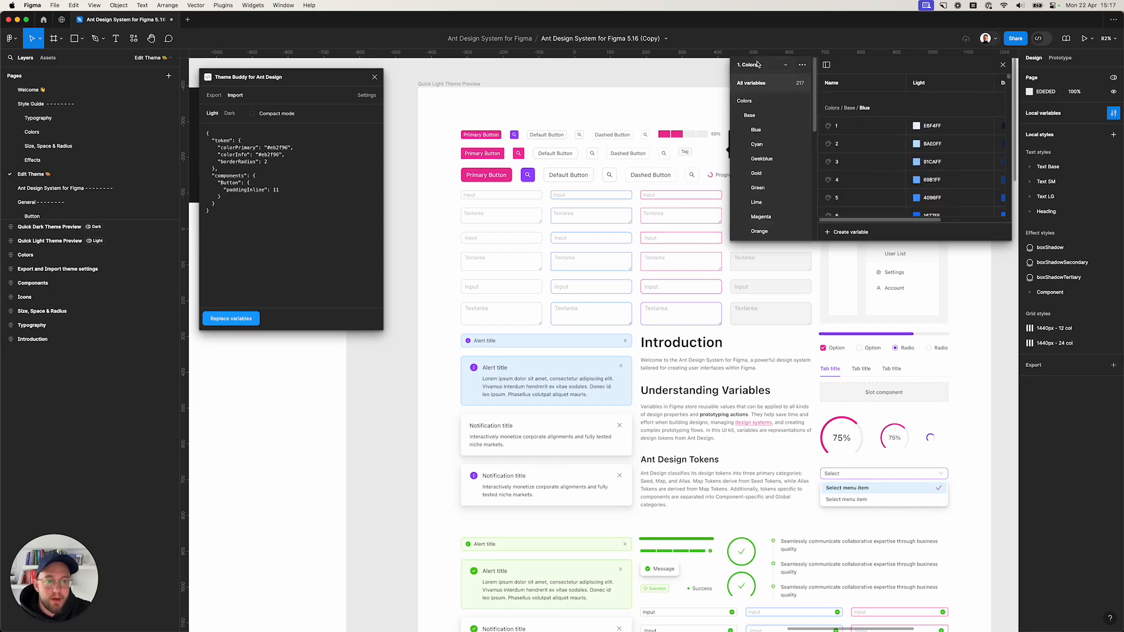
left_click(759, 147)
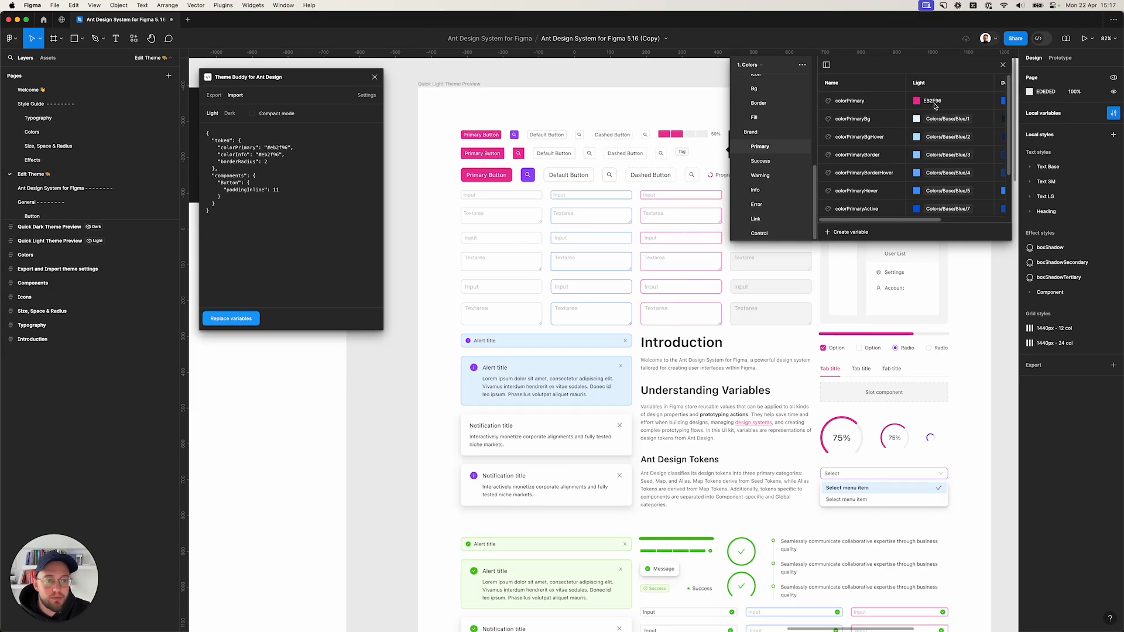
left_click(755, 65)
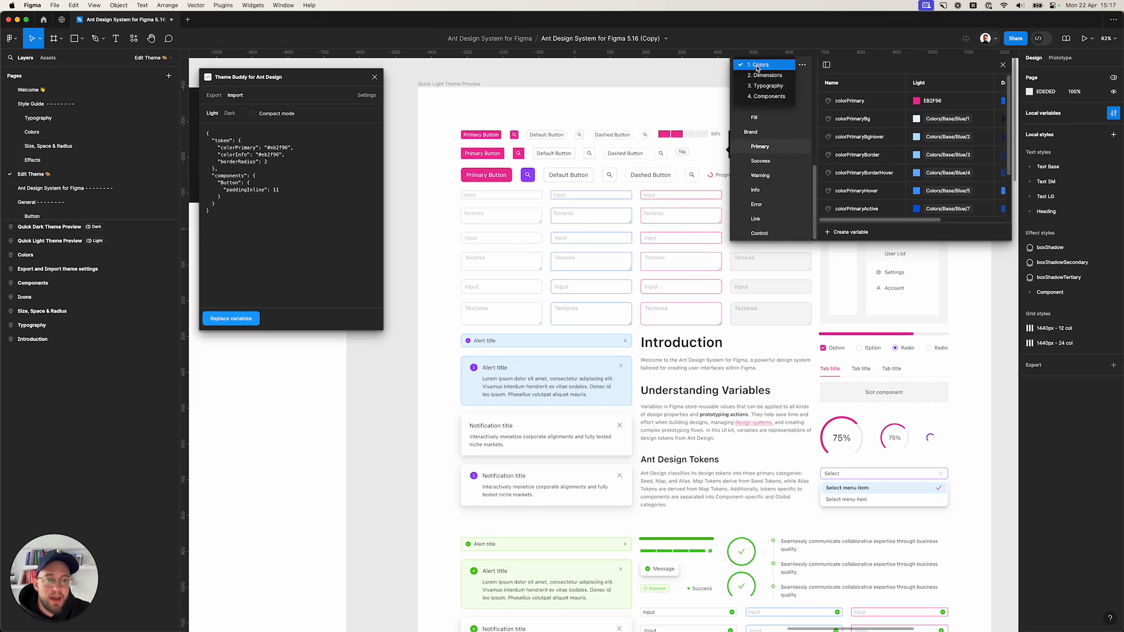
left_click(759, 97)
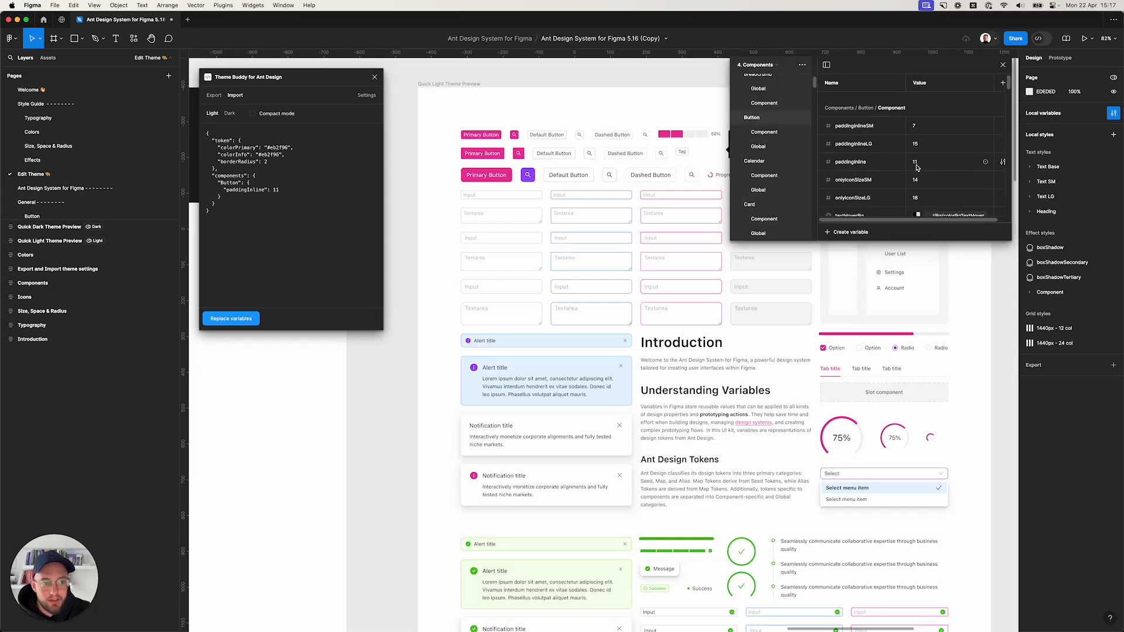
left_click(1003, 64)
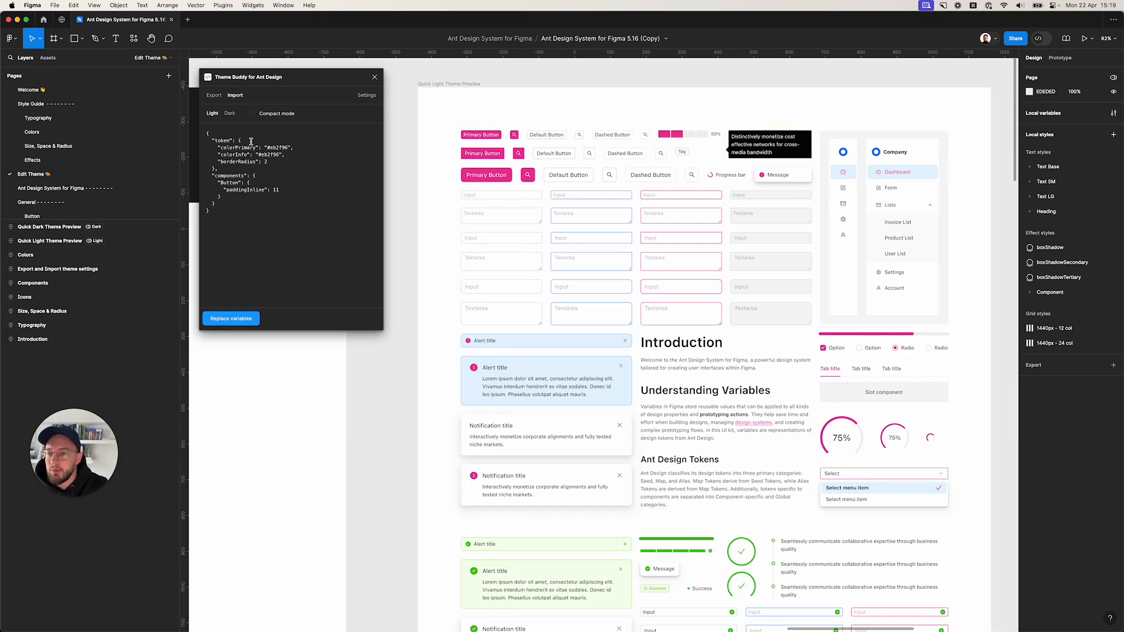
Select the plugin's Dark import, then turn on the dark algorithm in the Theme Editor.
left_click(230, 114)
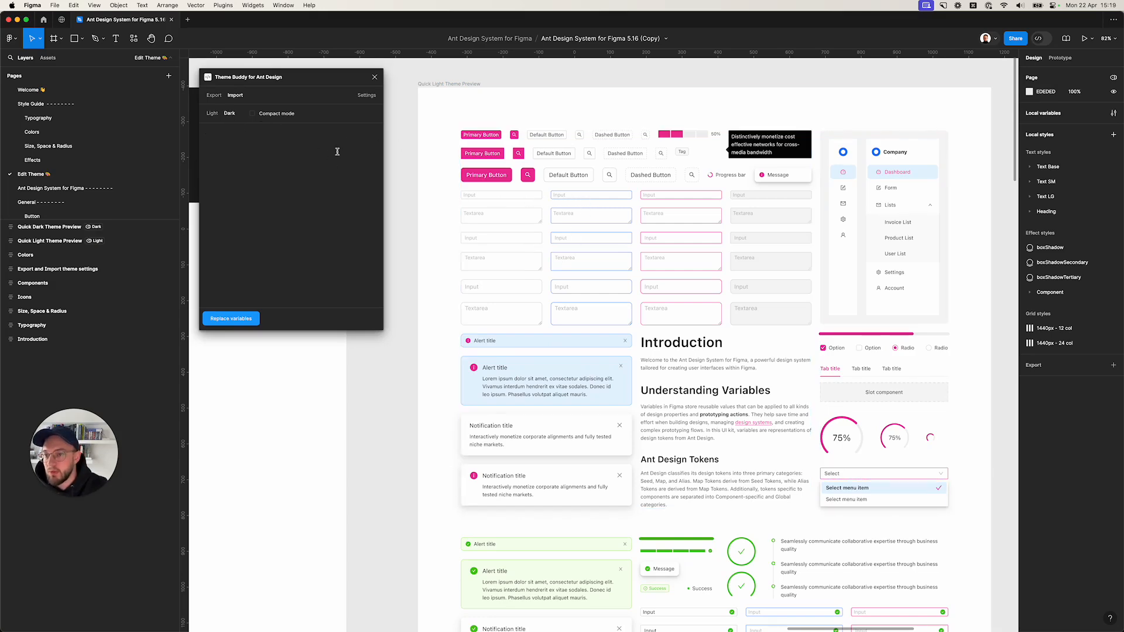
key("ctrl+Up")
left_click(357, 192)
scroll(132, 198, "up", 6)
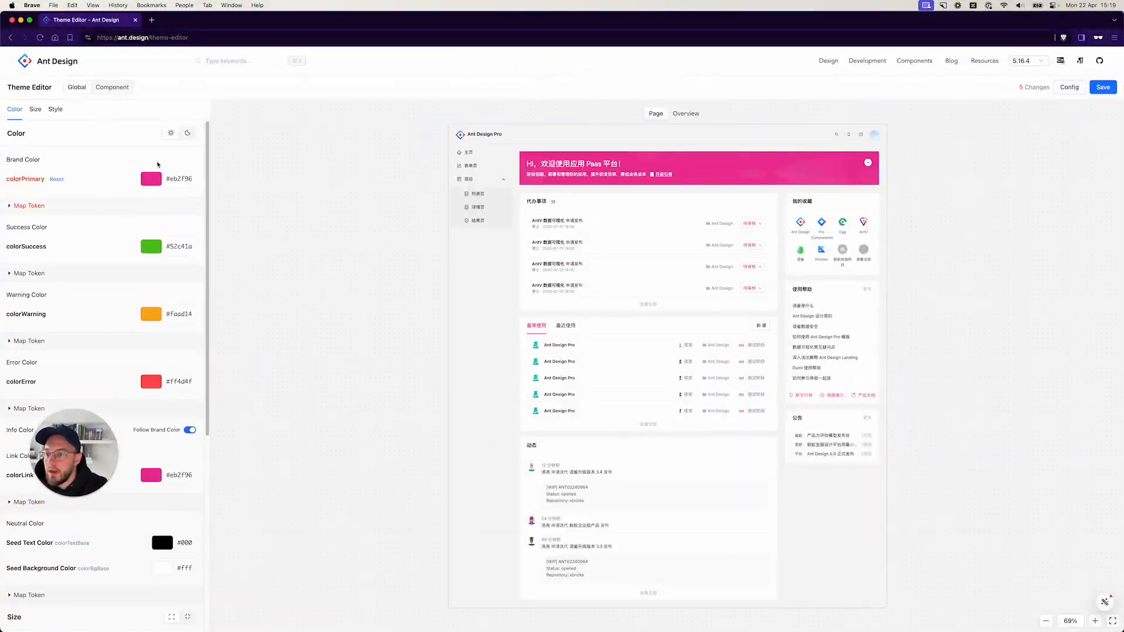
left_click(189, 133)
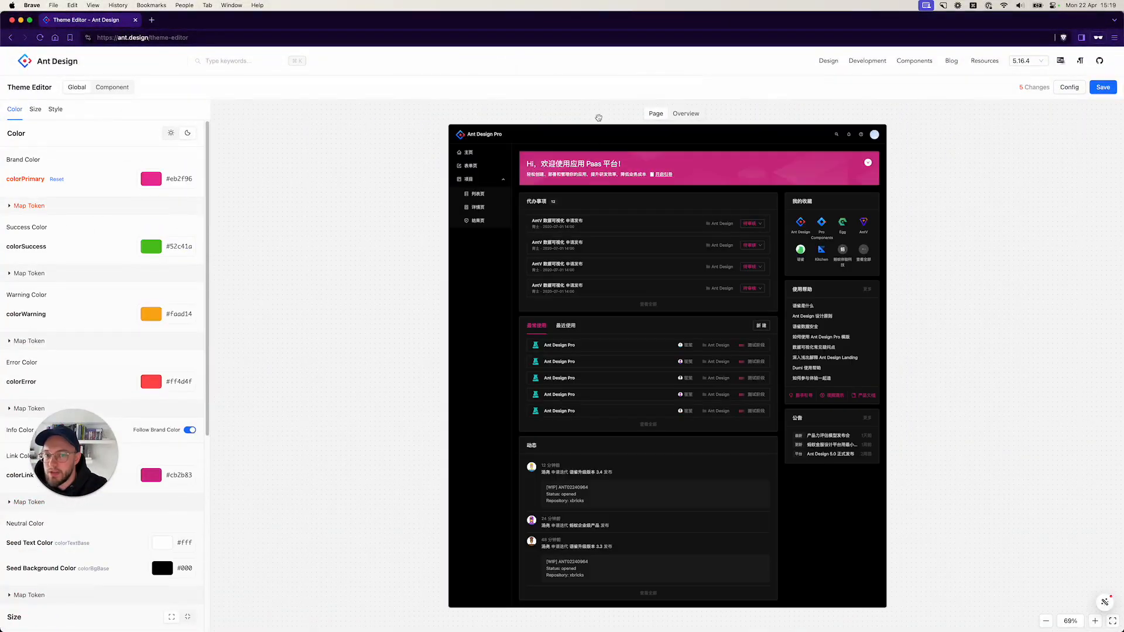
In the Overview preview, set the colorPrimaryBg map token to #291321.
left_click(684, 114)
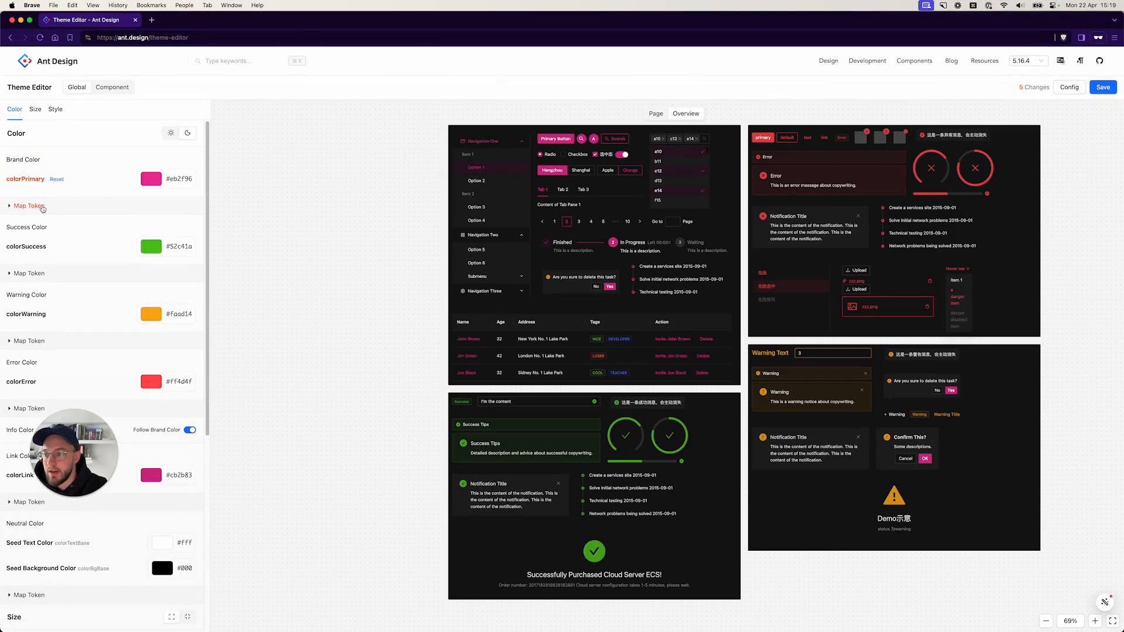
left_click(29, 206)
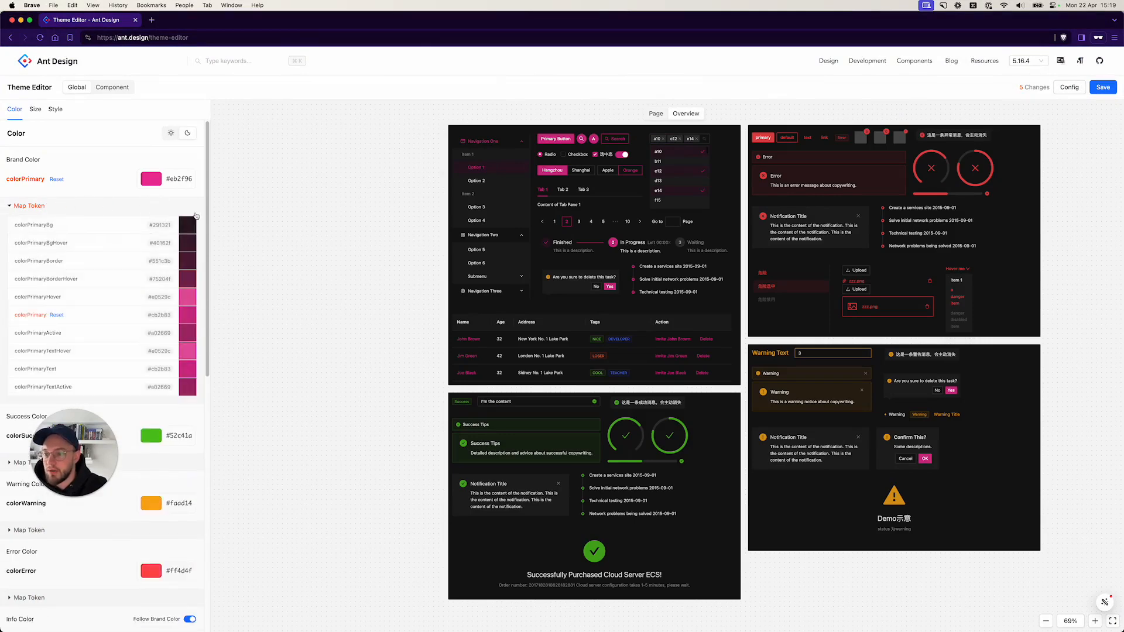
left_click(183, 227)
left_click(246, 341)
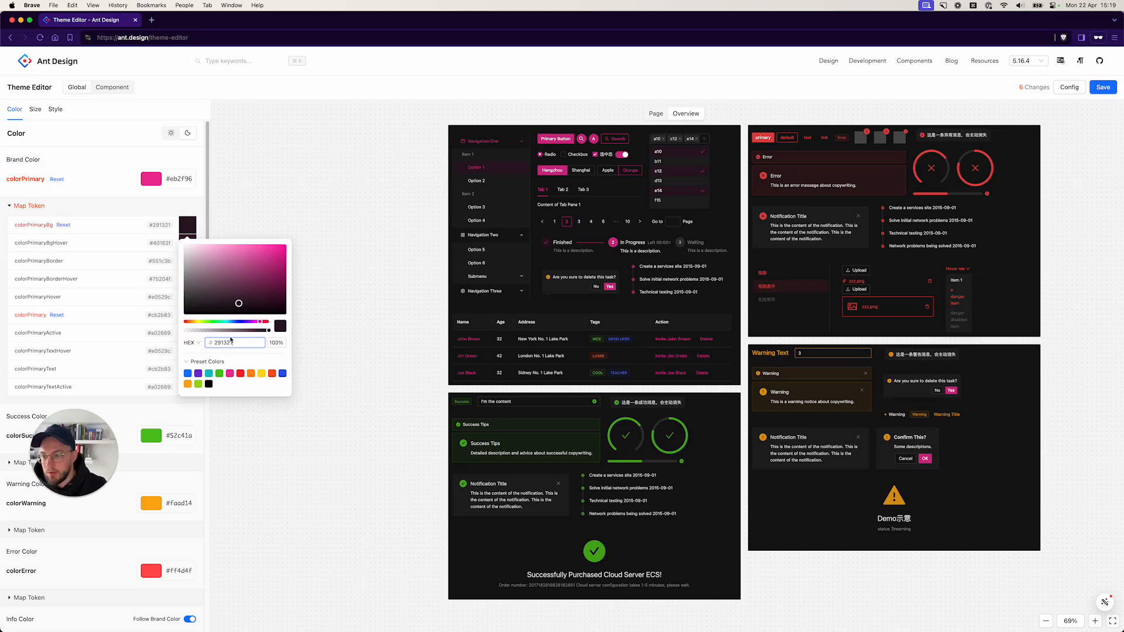
left_click(295, 222)
Reset the borderRadius and the boxShadow map token to their defaults.
left_click(1068, 91)
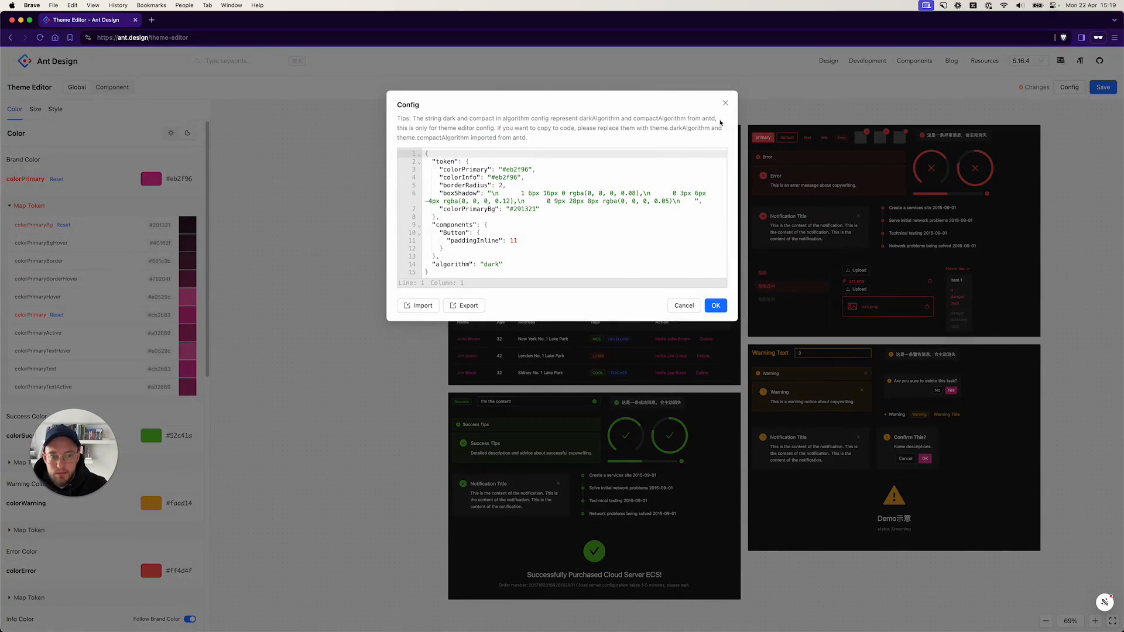
left_click(725, 104)
scroll(140, 527, "down", 15)
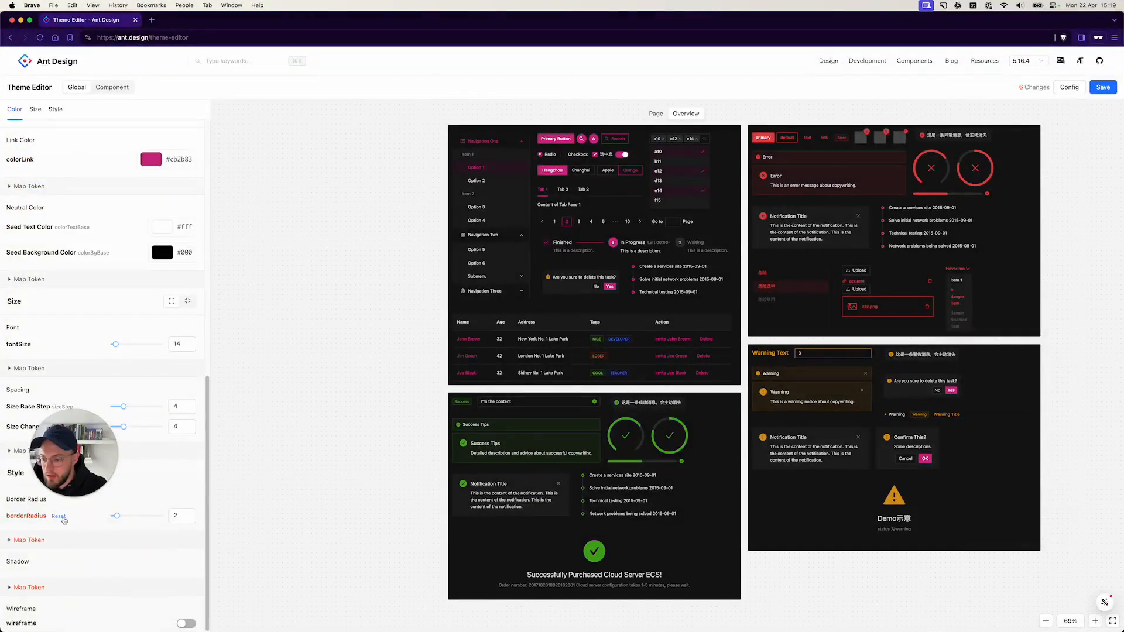
left_click(58, 516)
left_click(30, 587)
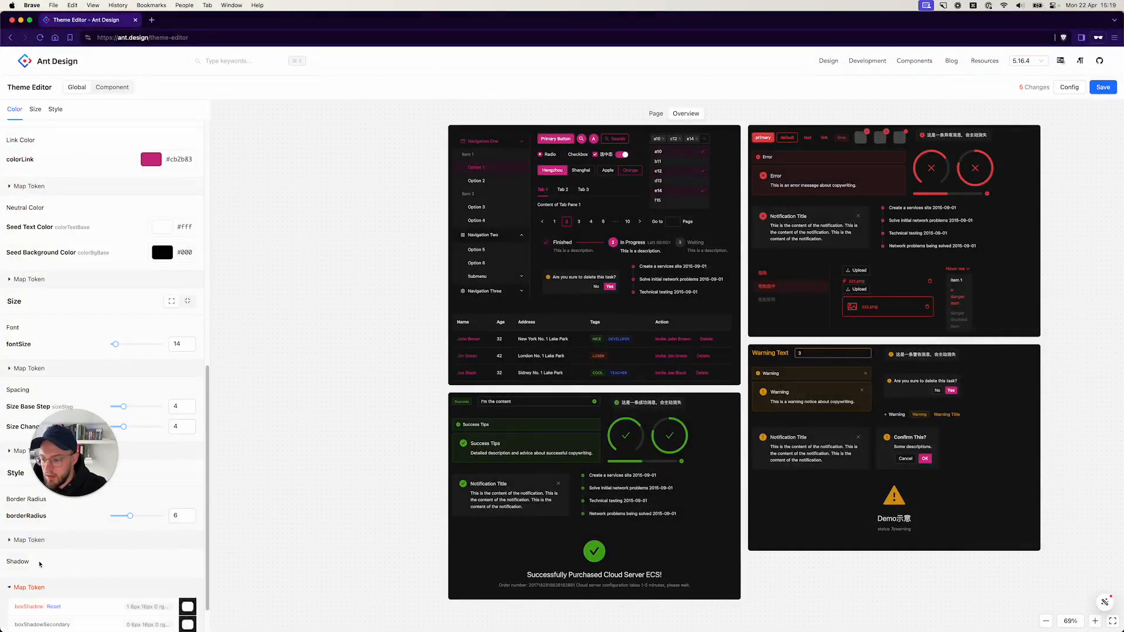
scroll(44, 579, "down", 2)
left_click(53, 561)
scroll(131, 459, "up", 15)
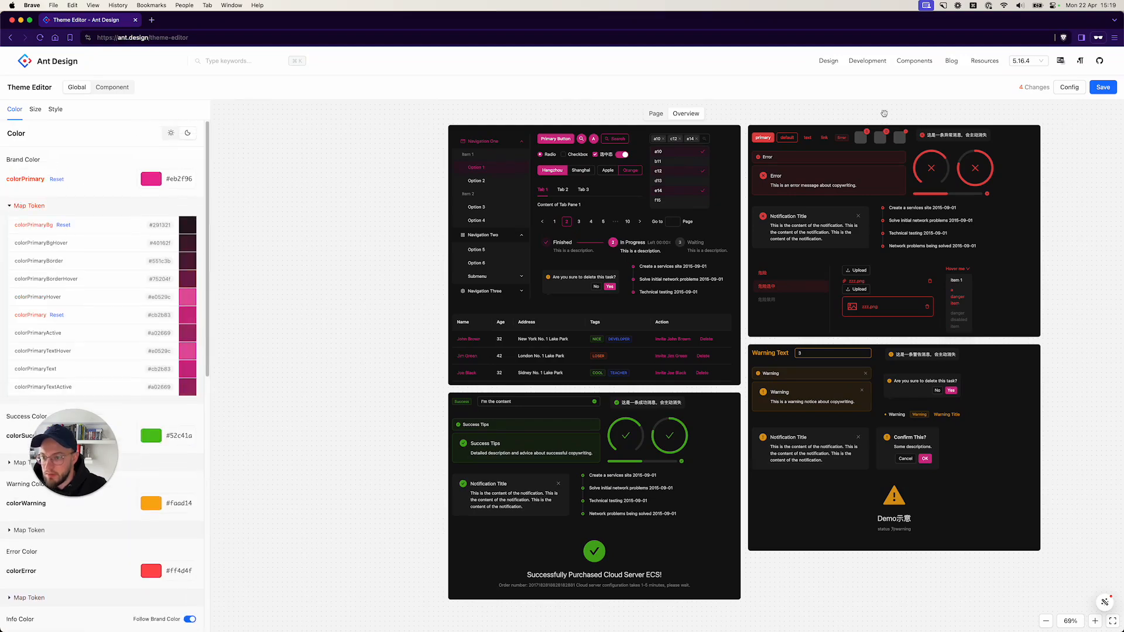
Open the config and copy its entire dark theme JSON.
left_click(1057, 88)
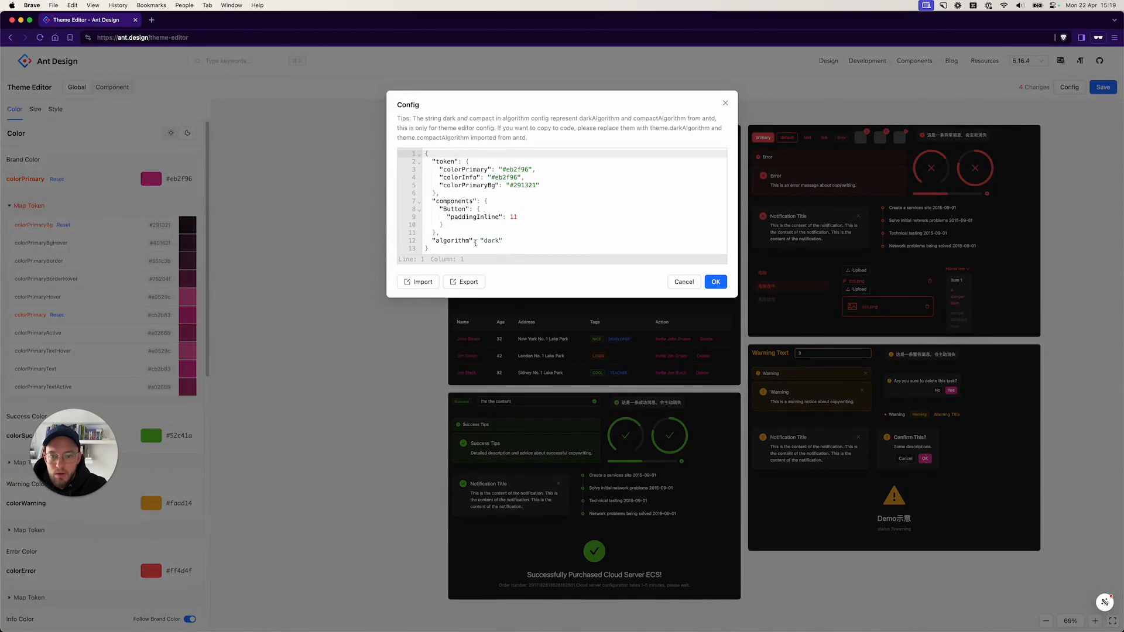
left_click_drag(447, 250, 422, 152)
key("super+c")
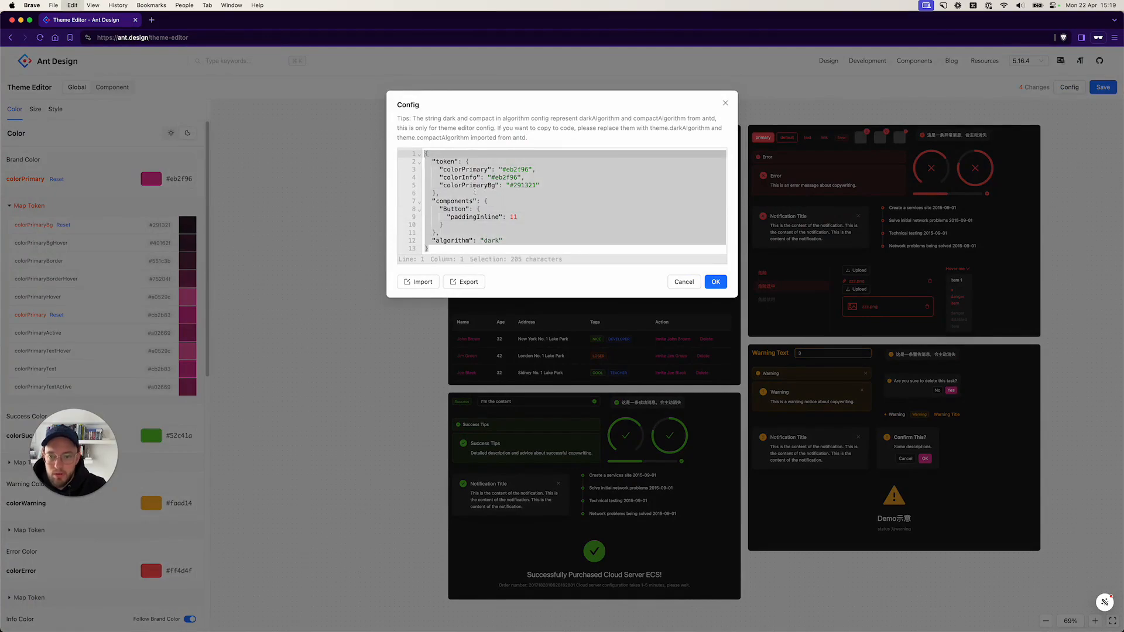
Switch to Figma and paste the dark config into the plugin's Dark import field.
key("ctrl+Up")
left_click(337, 176)
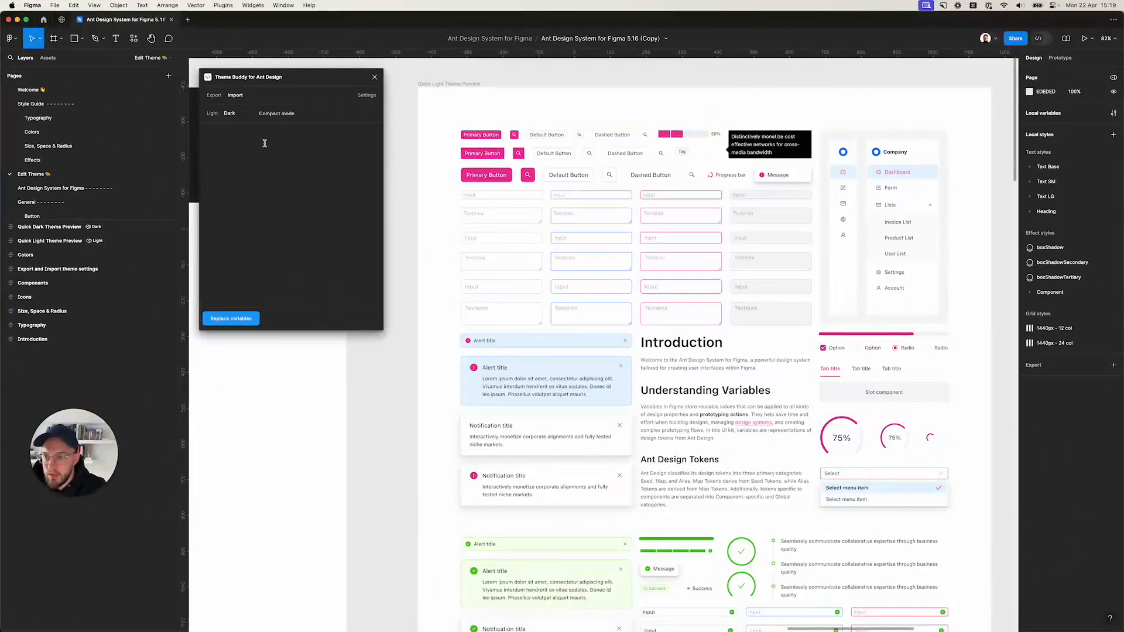
left_click(263, 140)
key("super+v")
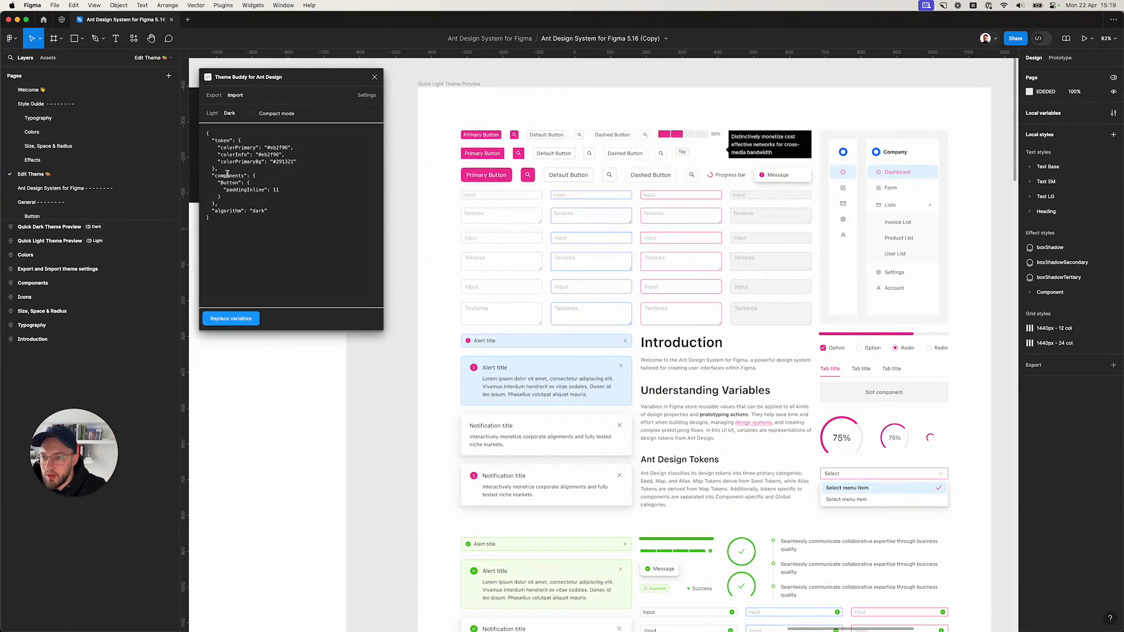
Delete the components and algorithm entries from the pasted JSON and replace the dark variables.
left_click_drag(218, 217, 200, 176)
key("BackSpace")
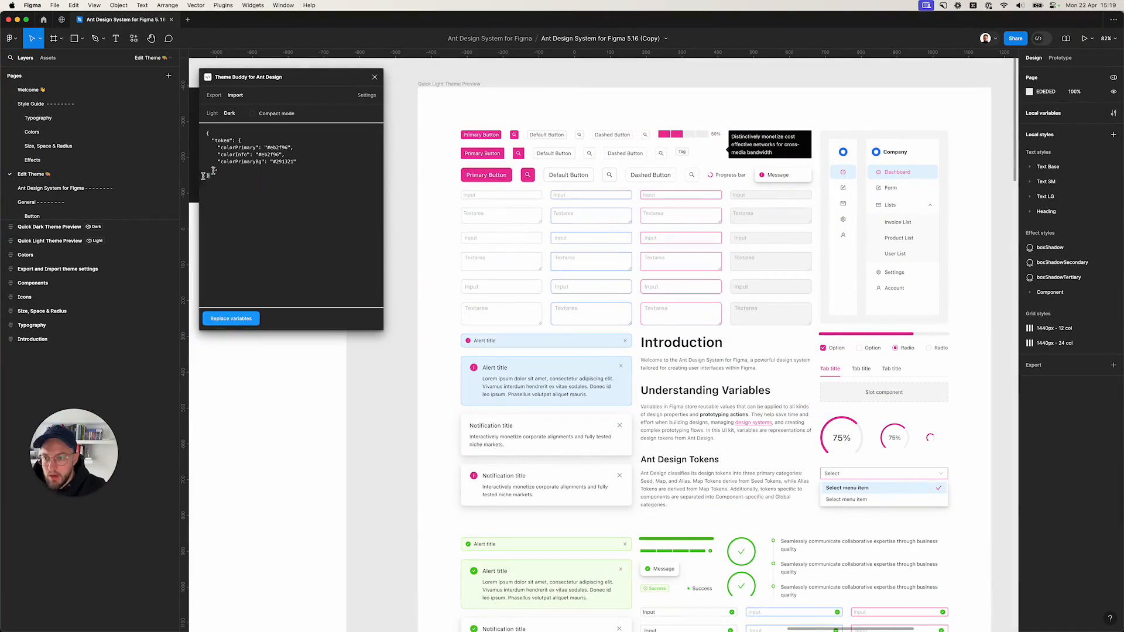
key("BackSpace")
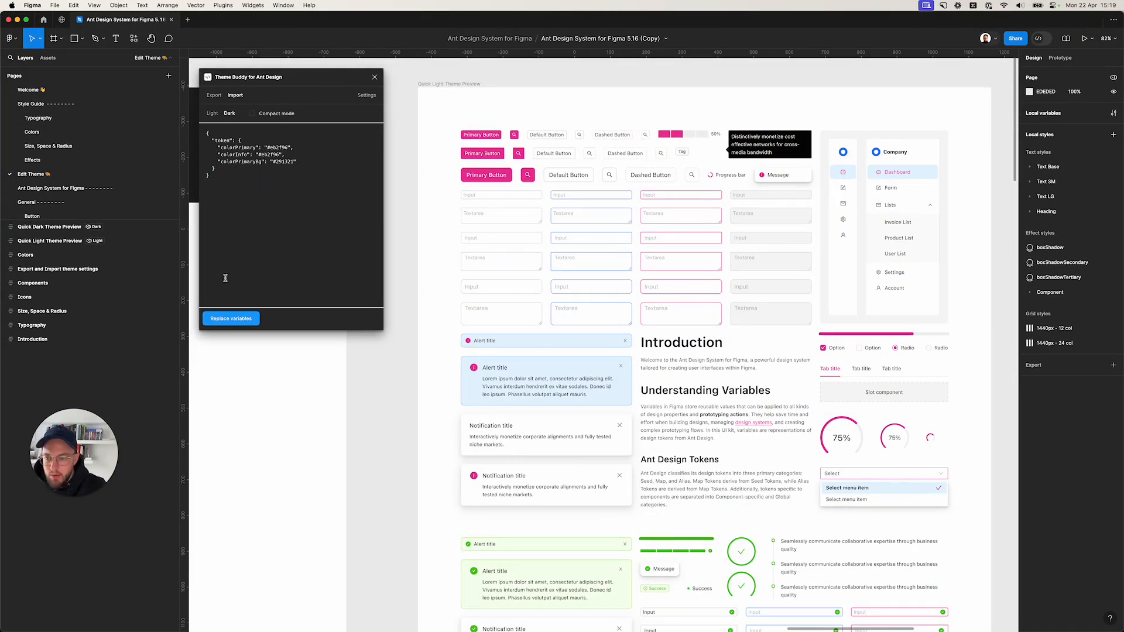
scroll(566, 270, "right", 10)
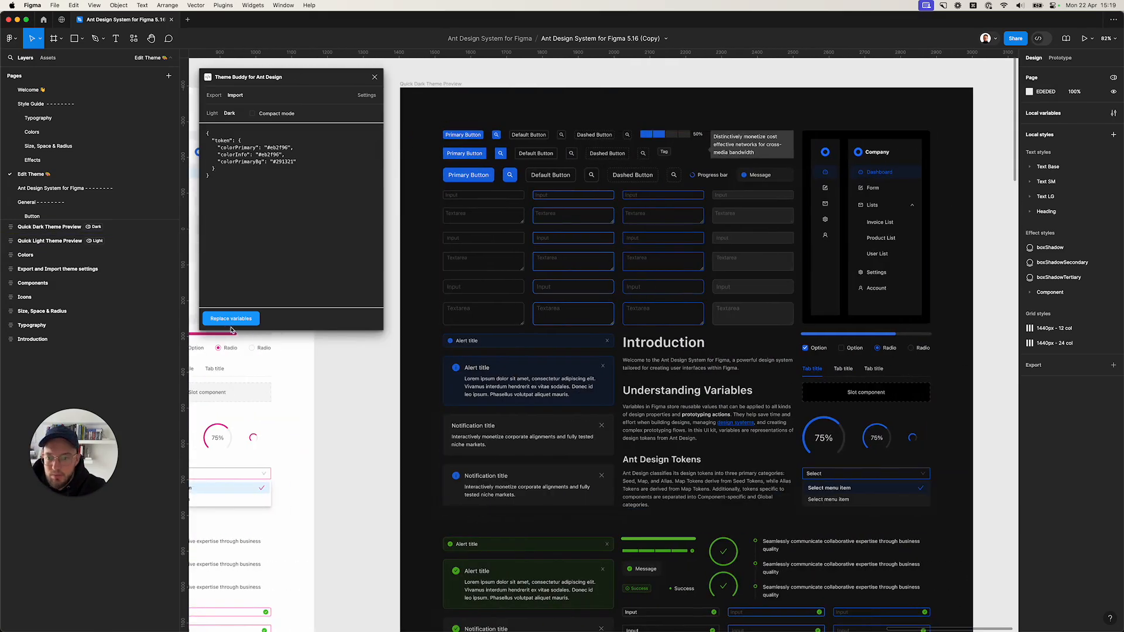
left_click(228, 318)
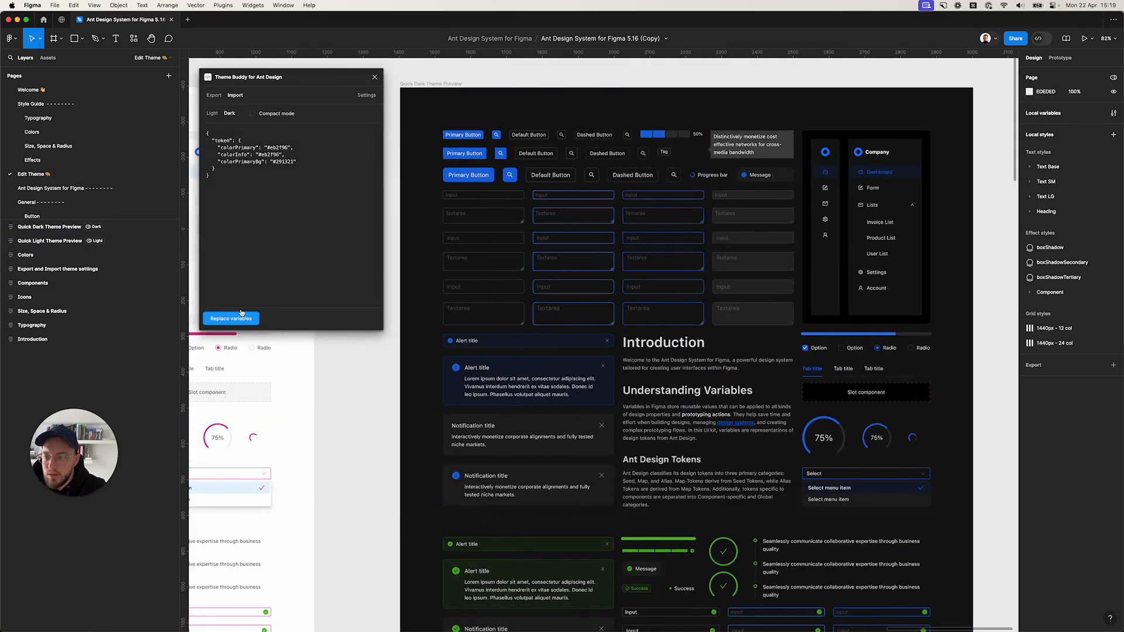